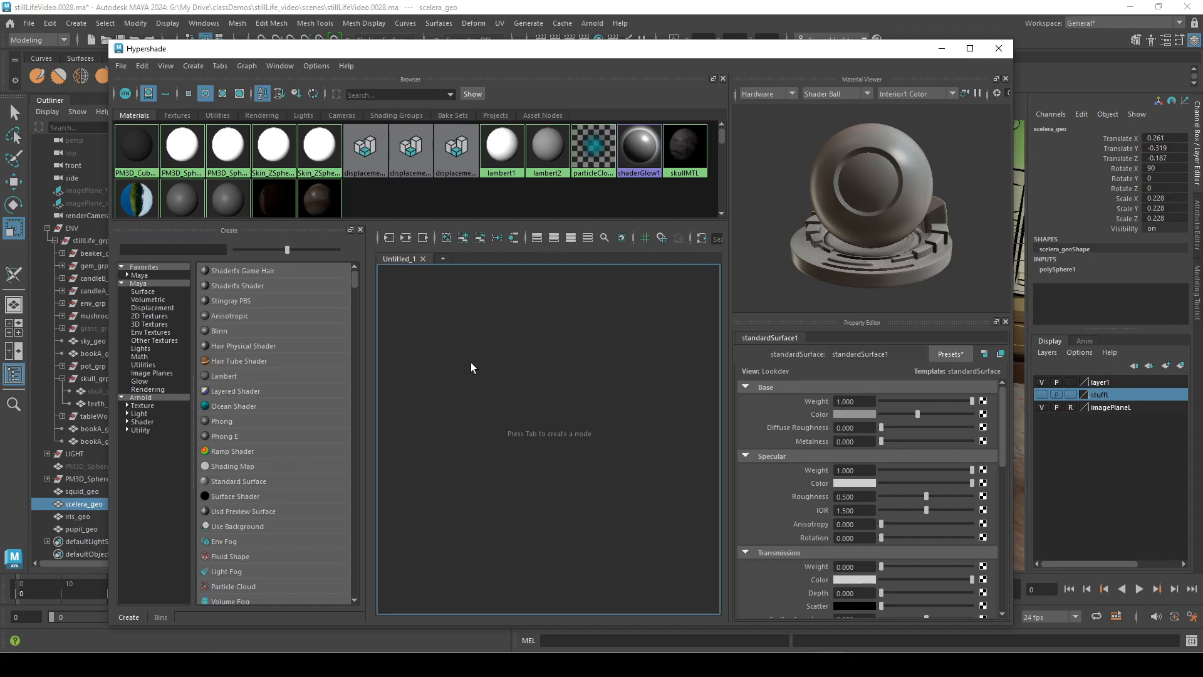
Create an aiStandardSurface shader in the node graph and move it and its shading group apart
{"action": "key", "text": "Tab"}
{"action": "type", "text": "aiStand"}
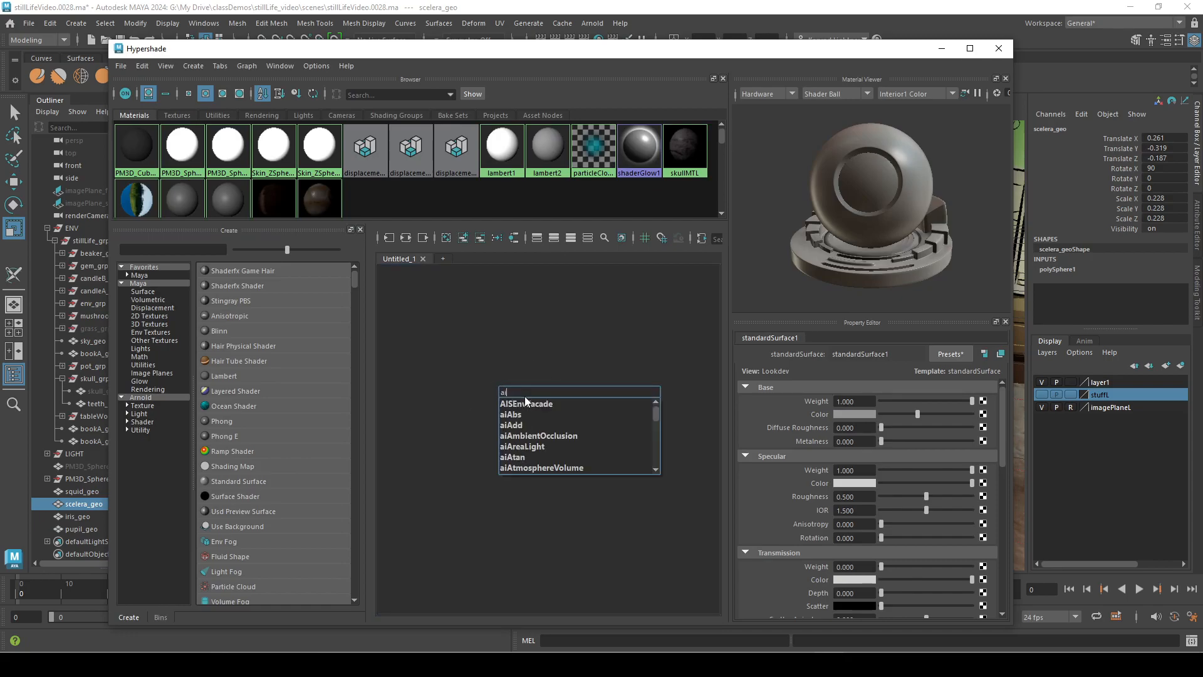
{"action": "key", "text": "Down"}
{"action": "key", "text": "Down"}
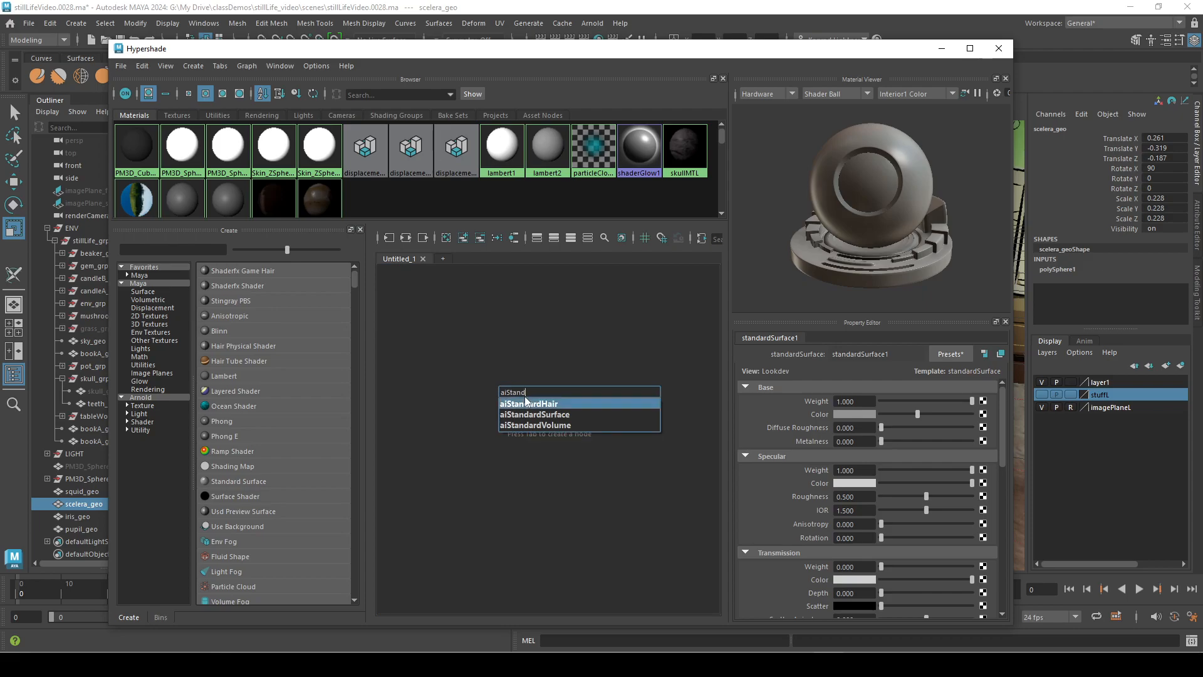
{"action": "key", "text": "Return"}
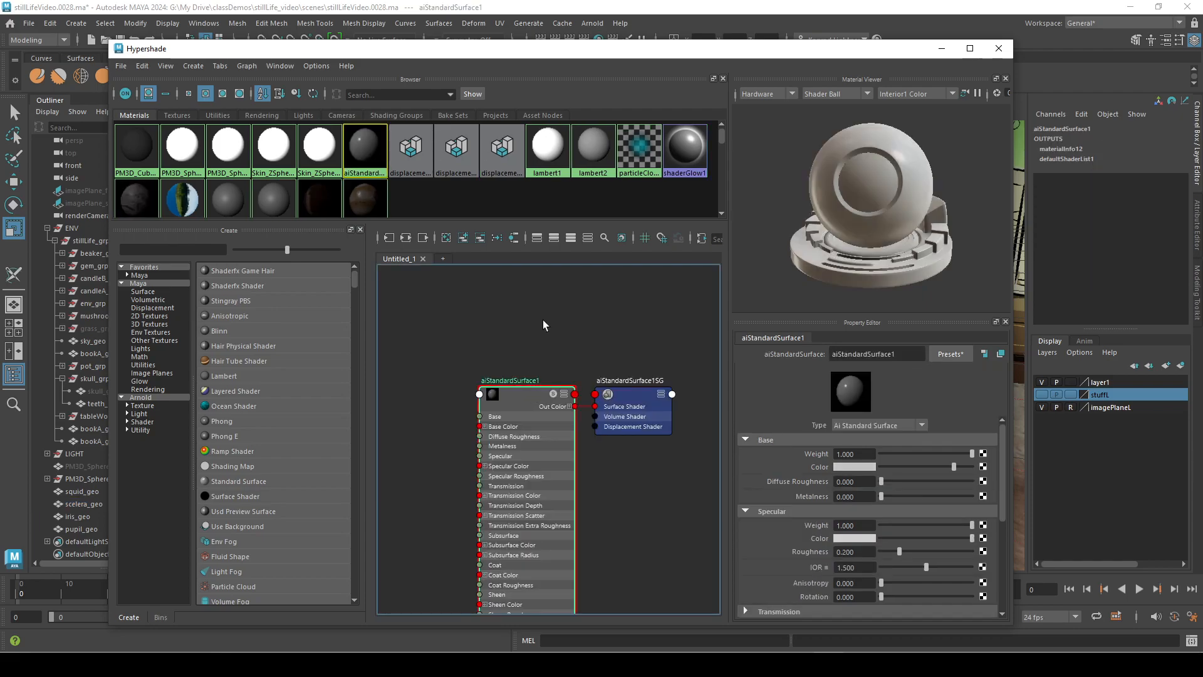
{"action": "left_click_drag", "start_coordinate": [538, 406], "coordinate": [523, 367]}
{"action": "left_click_drag", "start_coordinate": [602, 382], "coordinate": [612, 354]}
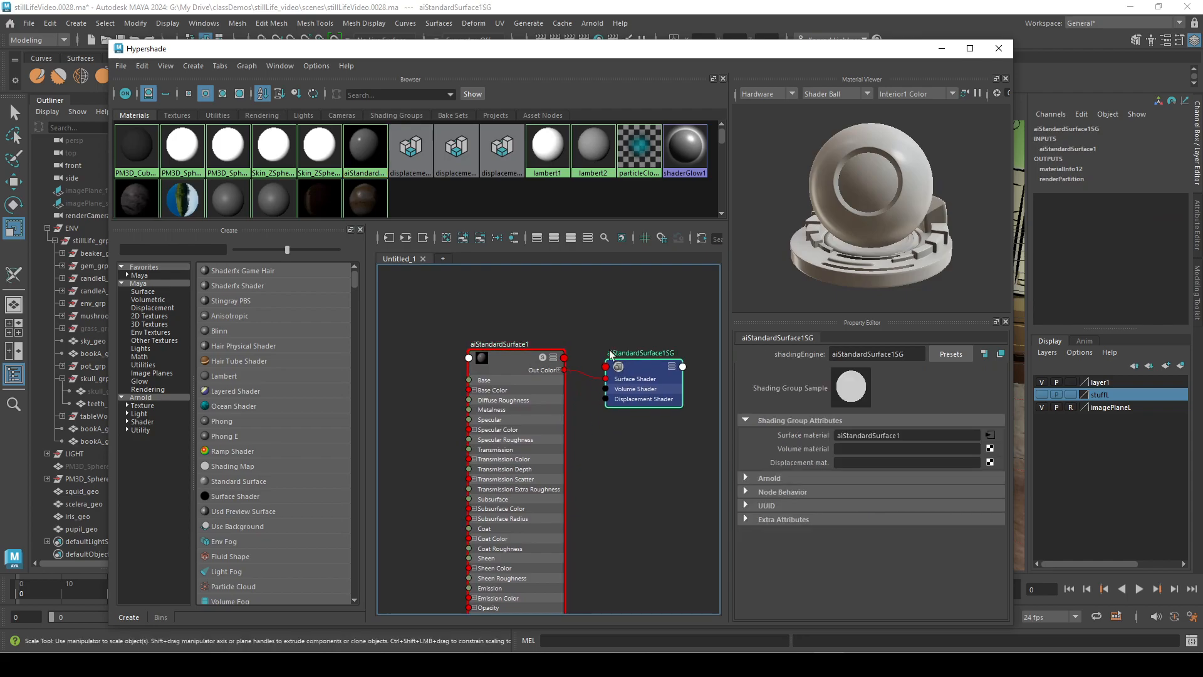
{"action": "left_click", "coordinate": [580, 295]}
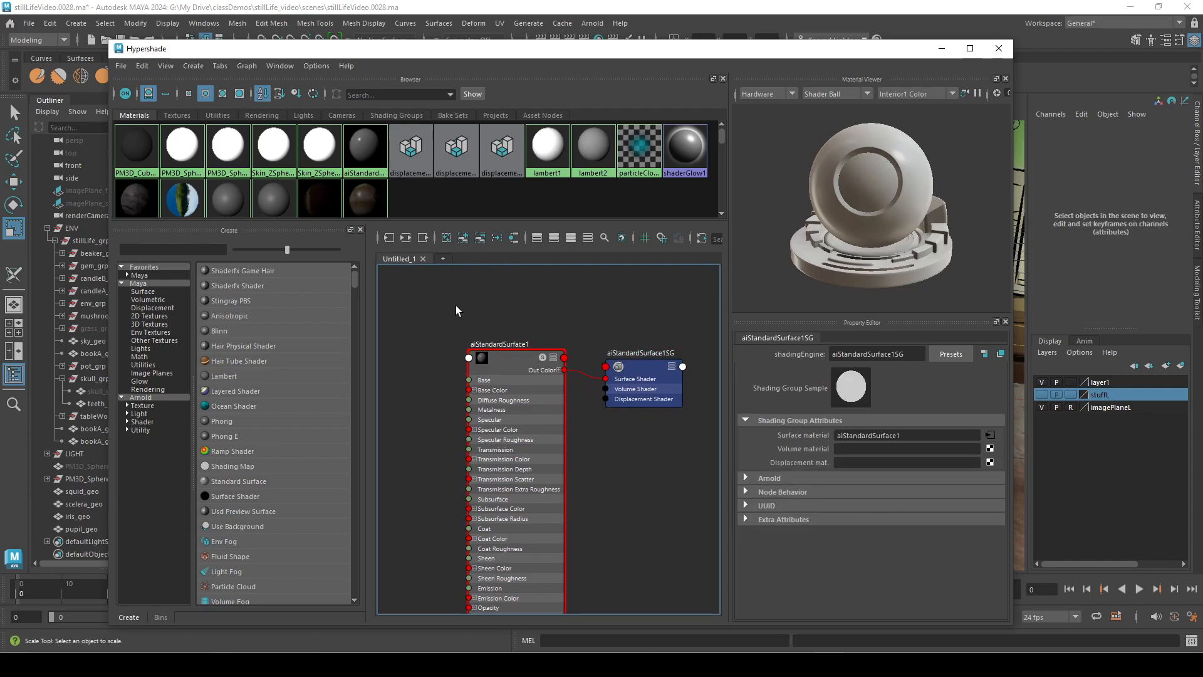
Rename the new aiStandardSurface shader to sceleraMTL
{"action": "left_click", "coordinate": [495, 353]}
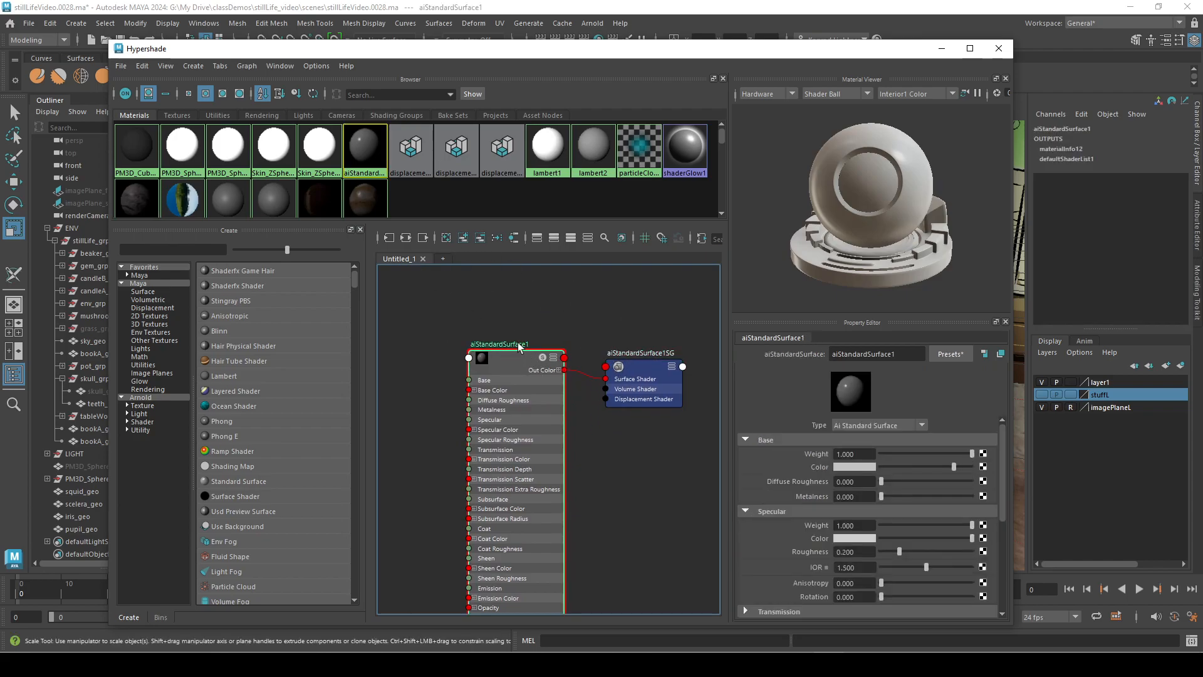
{"action": "left_click", "coordinate": [410, 242]}
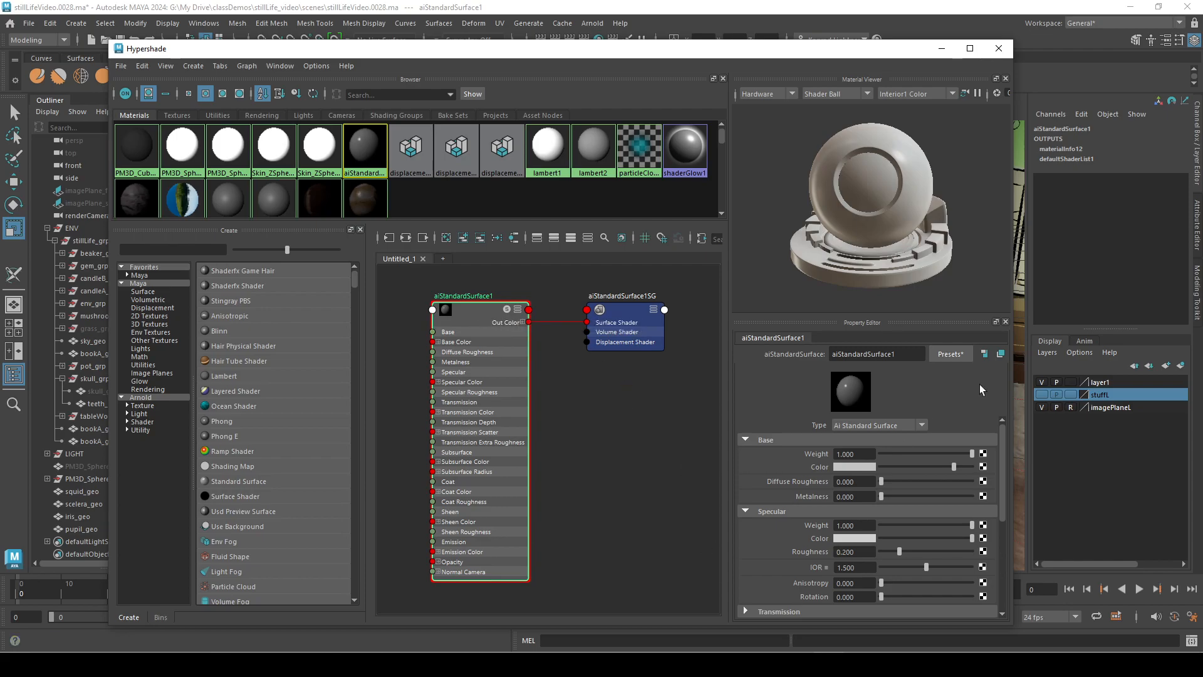
{"action": "left_click_drag", "start_coordinate": [902, 352], "coordinate": [737, 335]}
{"action": "type", "text": "scelera"}
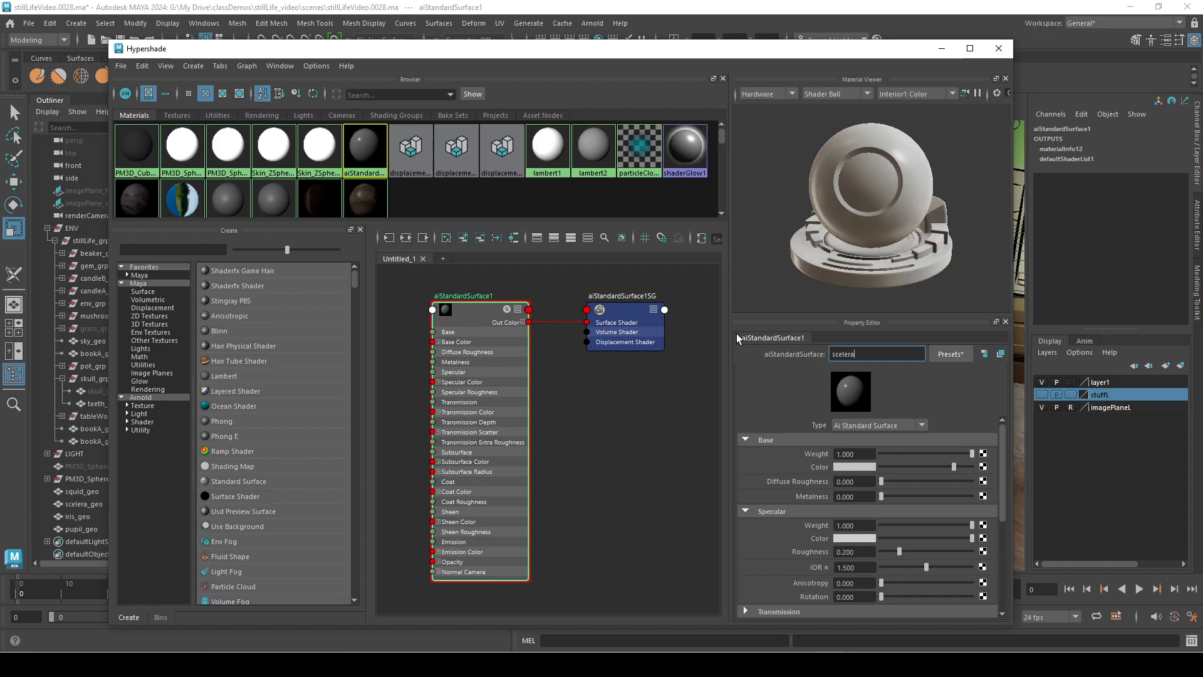
{"action": "type", "text": "MTL"}
{"action": "key", "text": "Return"}
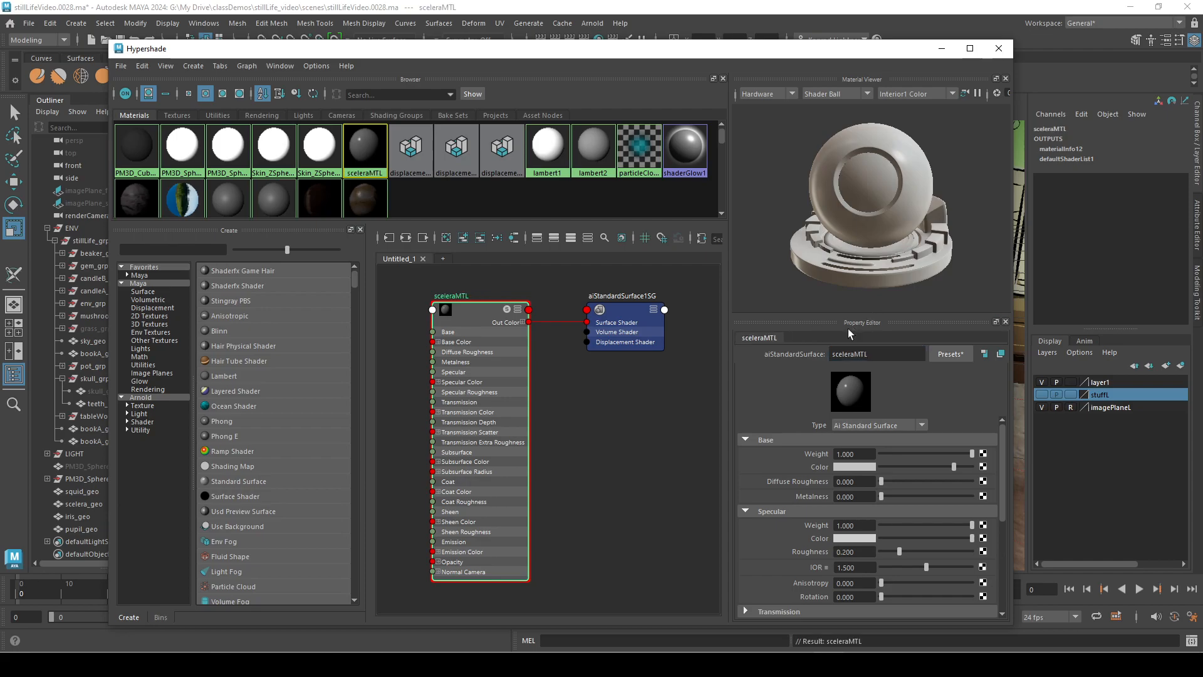
{"action": "left_click_drag", "start_coordinate": [485, 314], "coordinate": [497, 321]}
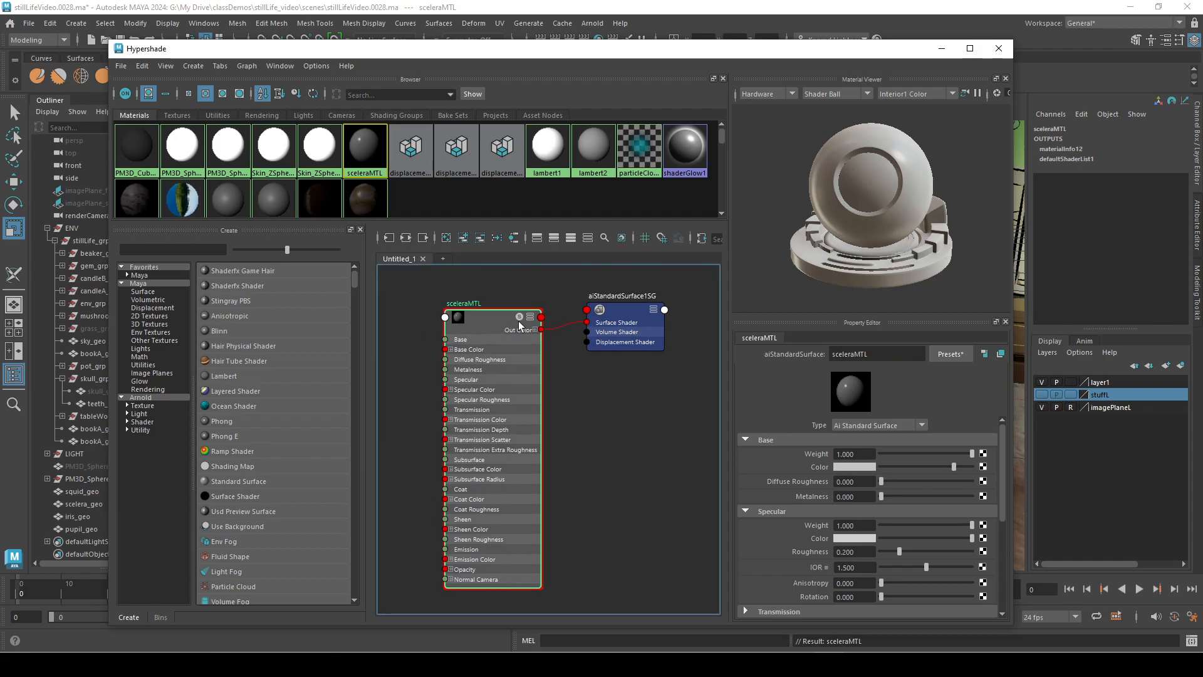
Set the specular roughness of sceleraMTL to 0.1
{"action": "scroll", "coordinate": [949, 492], "scroll_direction": "down", "scroll_amount": 2}
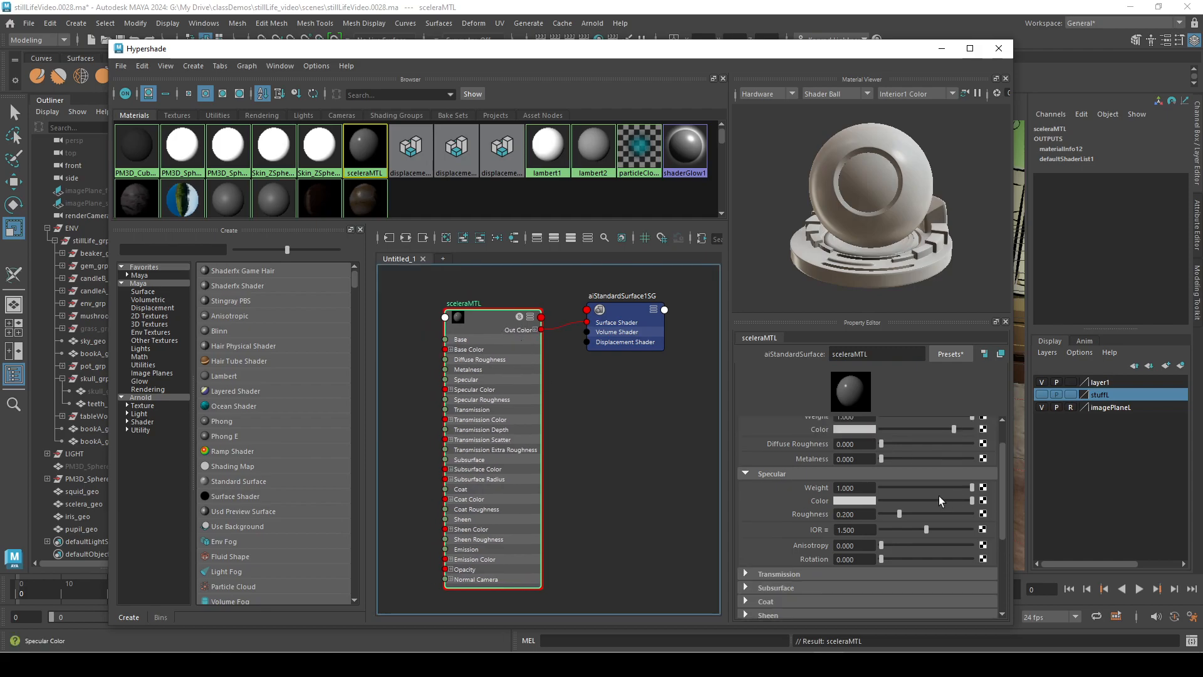
{"action": "scroll", "coordinate": [839, 483], "scroll_direction": "up", "scroll_amount": 2}
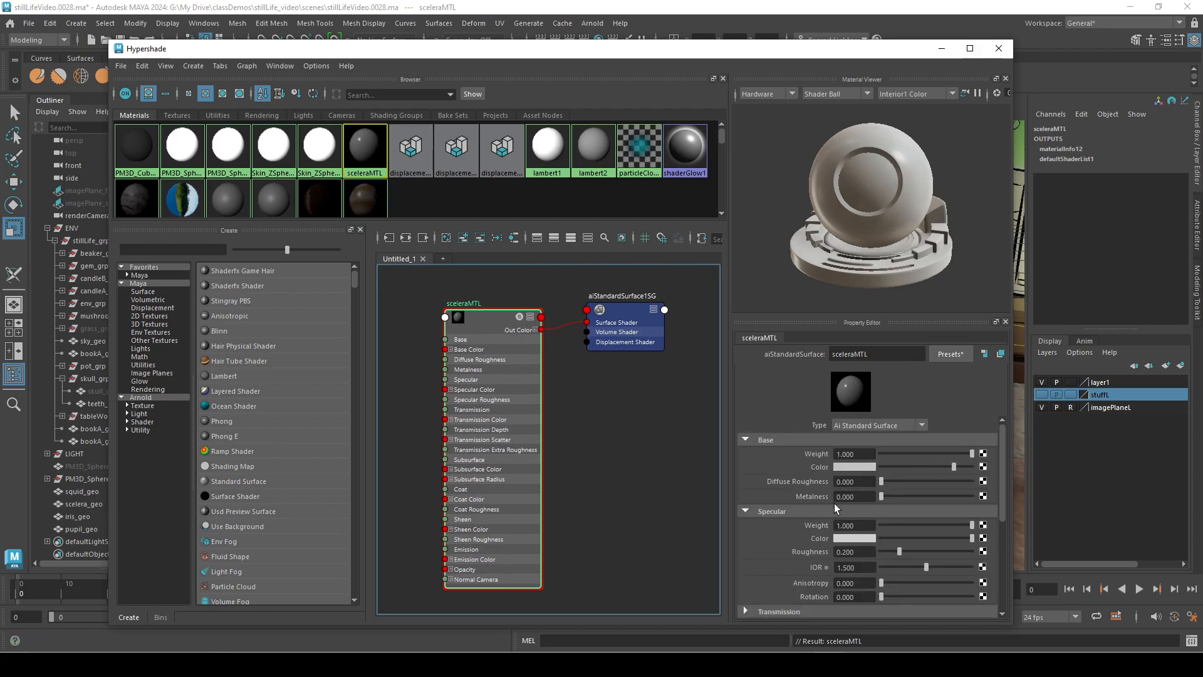
{"action": "scroll", "coordinate": [866, 512], "scroll_direction": "down", "scroll_amount": 4}
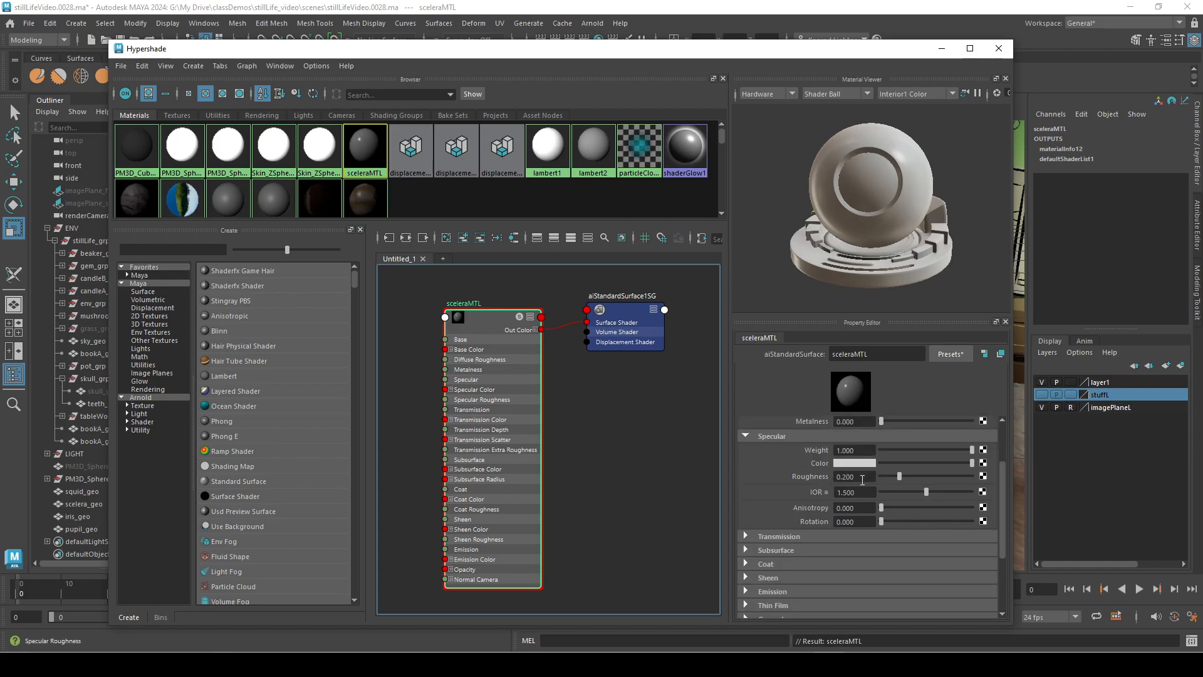
{"action": "left_click_drag", "start_coordinate": [862, 480], "coordinate": [835, 475]}
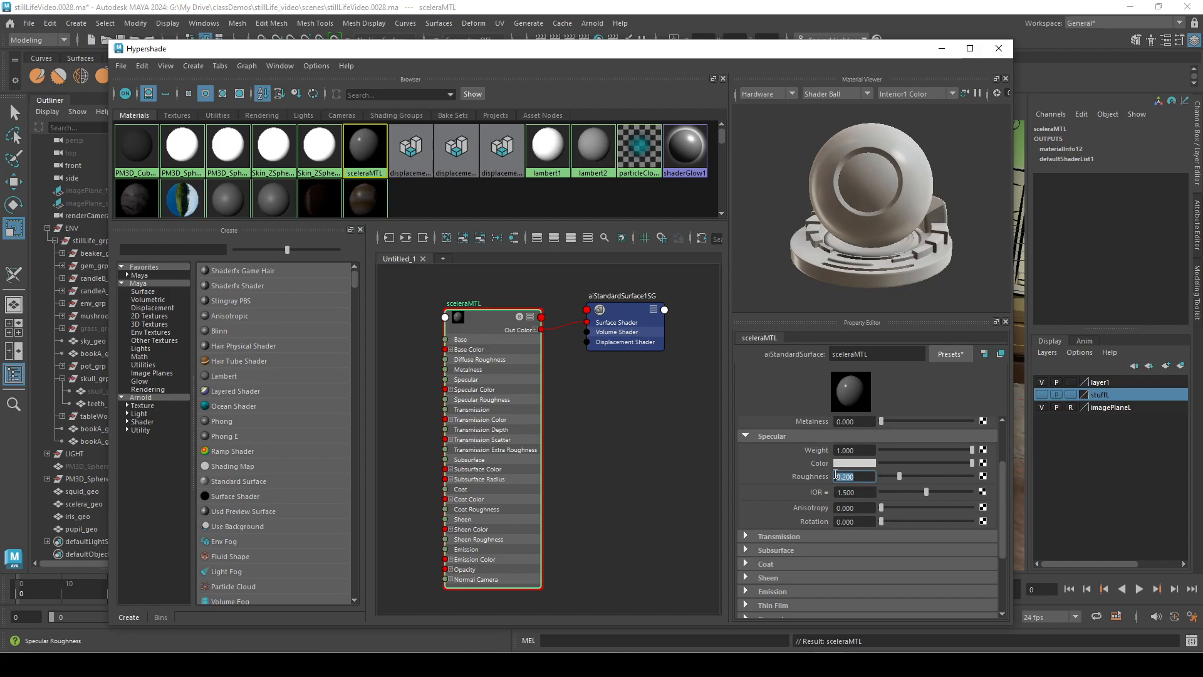
{"action": "type", "text": "0.1"}
{"action": "key", "text": "Return"}
Raise the transmission weight of sceleraMTL to 1.000
{"action": "scroll", "coordinate": [802, 523], "scroll_direction": "down", "scroll_amount": 2}
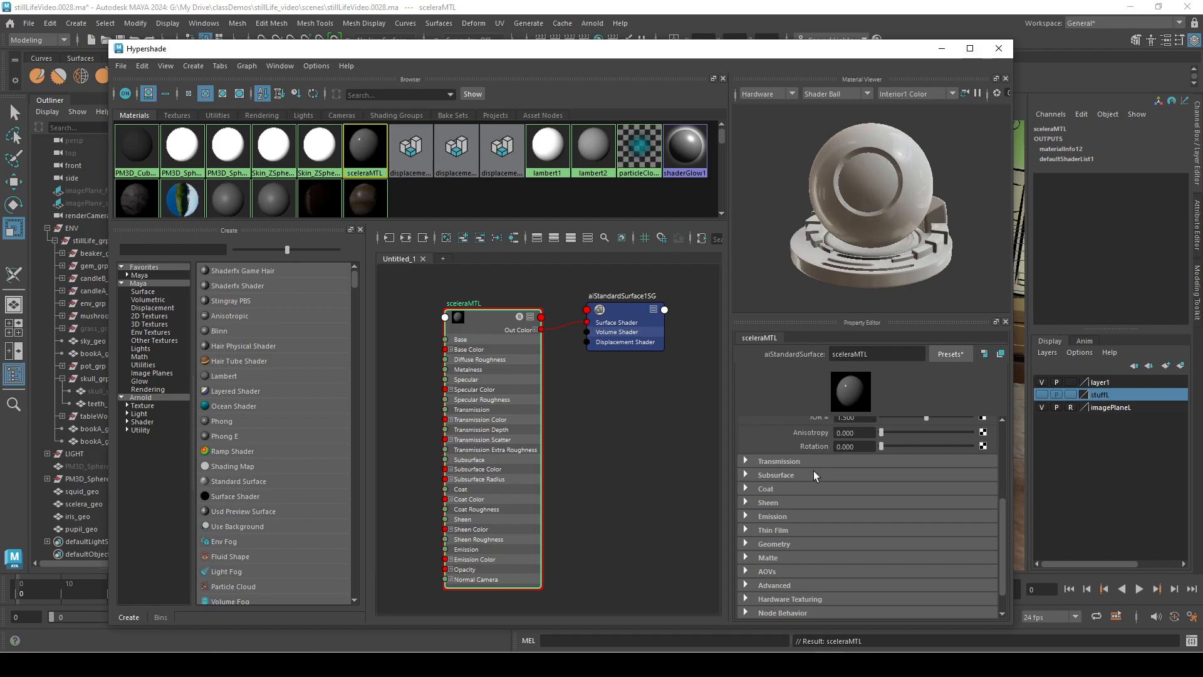
{"action": "left_click", "coordinate": [746, 461]}
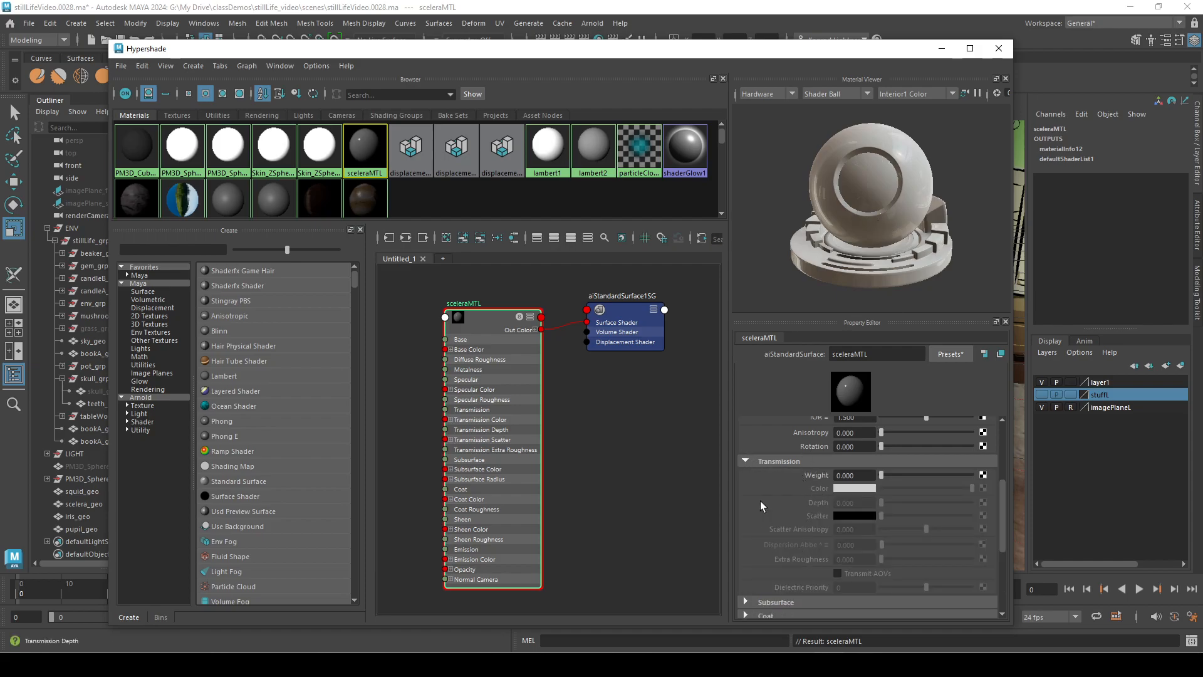
{"action": "left_click_drag", "start_coordinate": [880, 475], "coordinate": [1058, 483]}
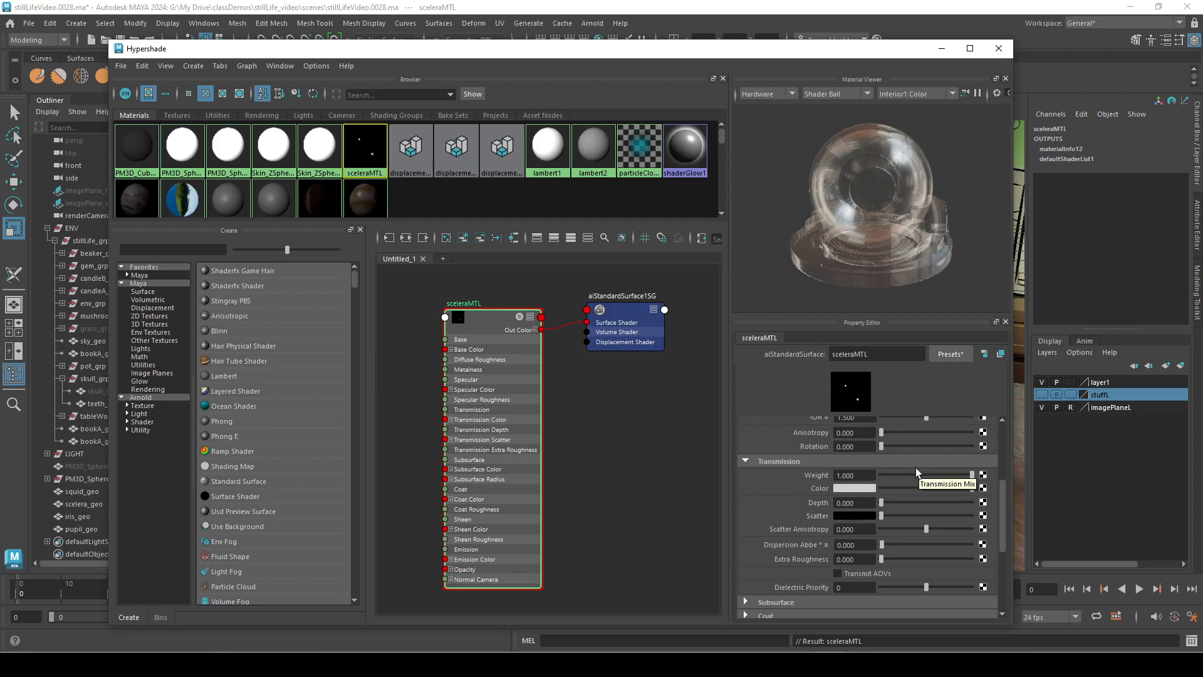
{"action": "mouse_move", "coordinate": [970, 475]}
{"action": "left_mouse_down"}
{"action": "mouse_move", "coordinate": [930, 475]}
{"action": "mouse_move", "coordinate": [980, 473]}
{"action": "left_mouse_up"}
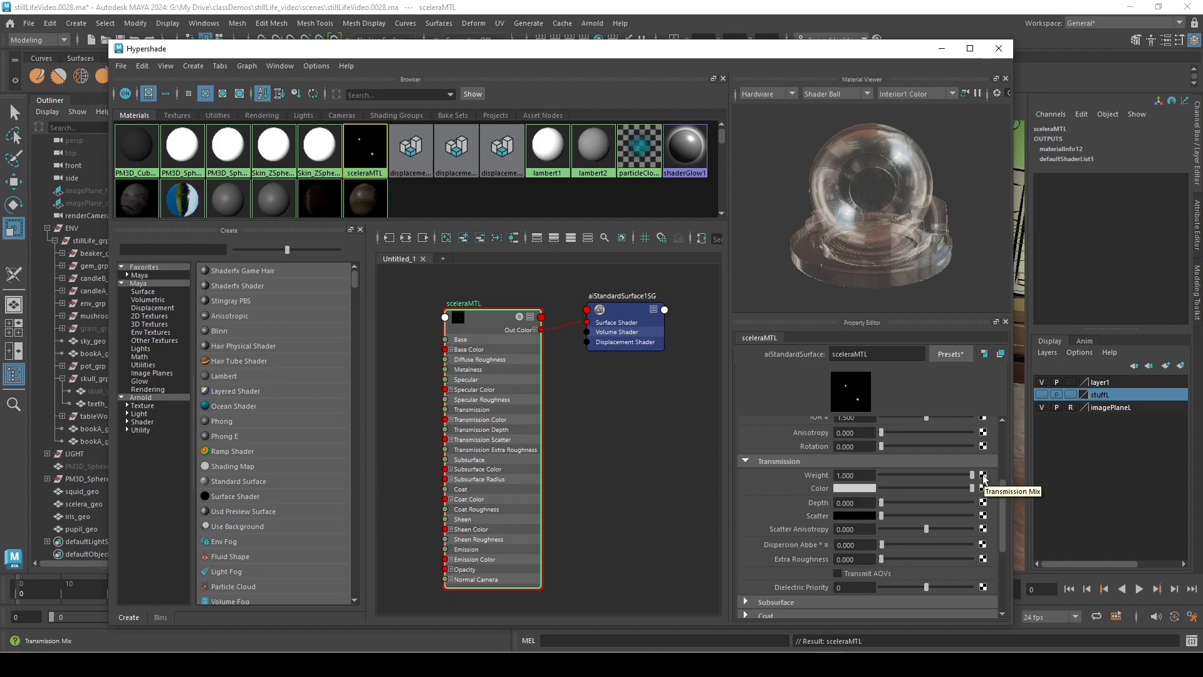
Map a Ramp texture to the transmission weight of sceleraMTL
{"action": "left_click", "coordinate": [984, 475]}
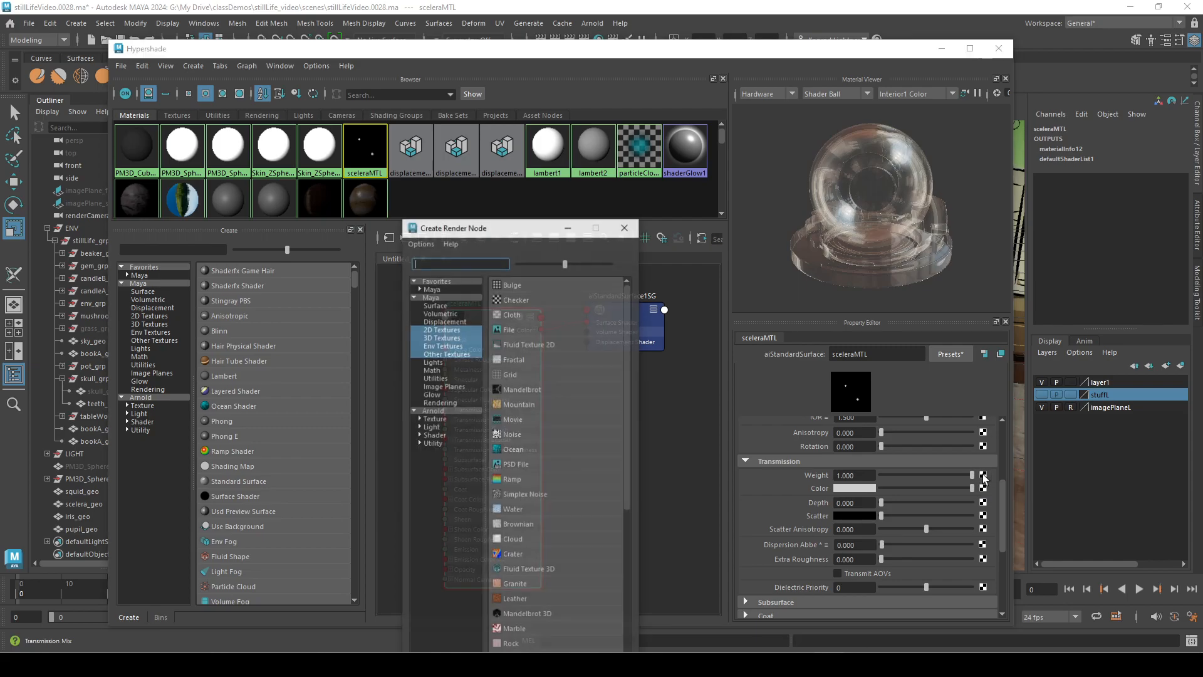
{"action": "left_click_drag", "start_coordinate": [525, 231], "coordinate": [683, 101]}
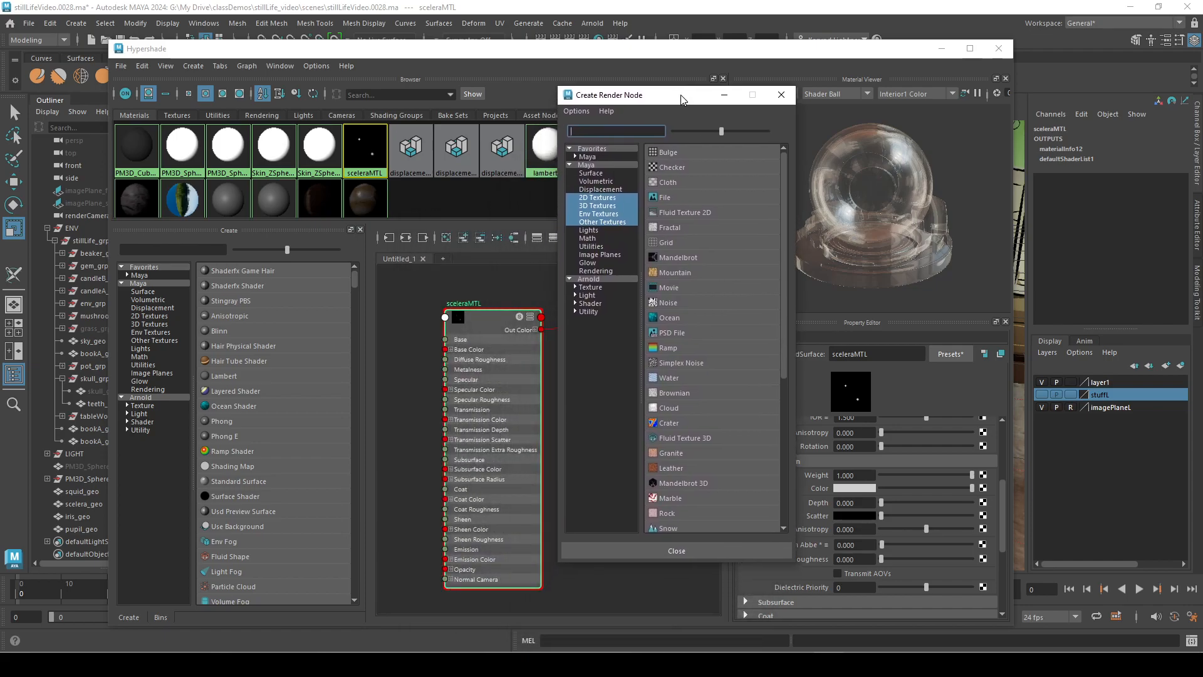
{"action": "left_click", "coordinate": [668, 348]}
Dock the Hypershade window beside the viewport and collapse the Channel Box to enlarge the viewport
{"action": "left_click_drag", "start_coordinate": [816, 50], "coordinate": [1198, 160]}
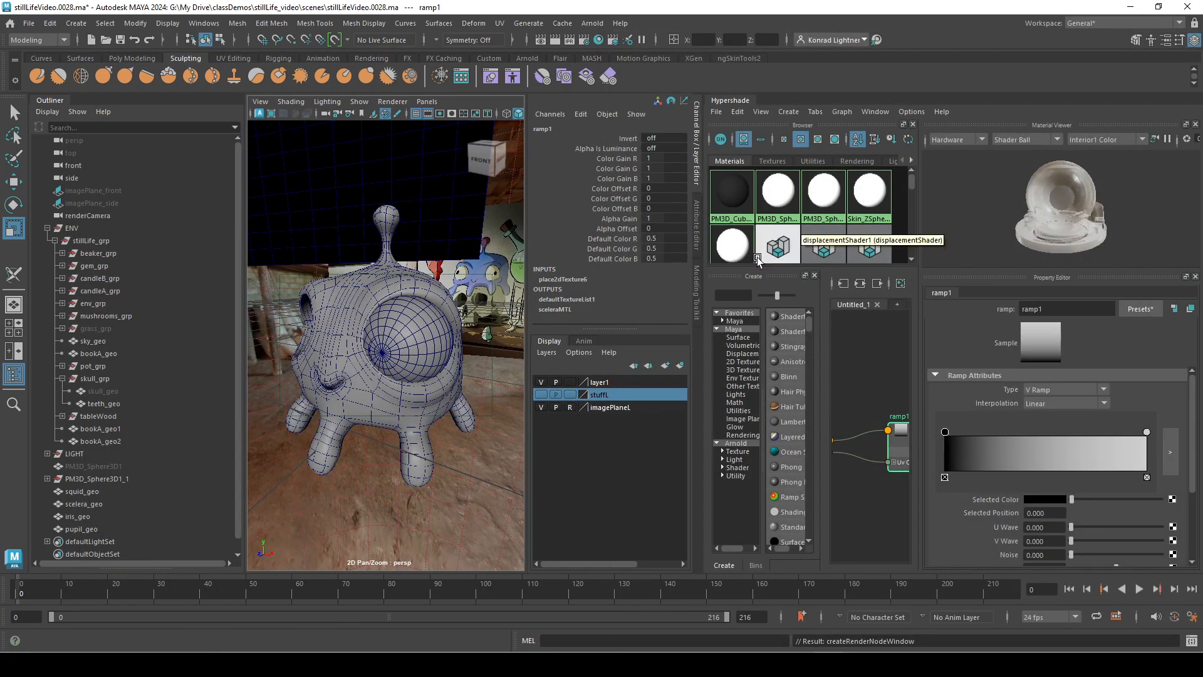
{"action": "left_click", "coordinate": [702, 130]}
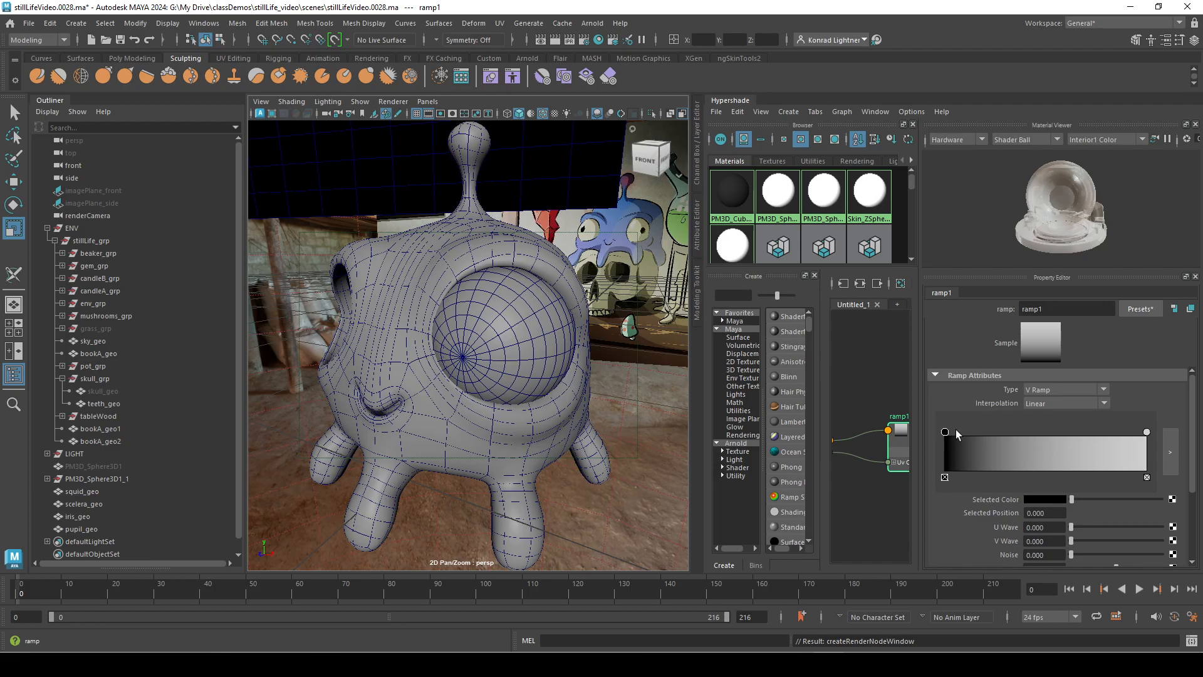
Assign sceleraMTL to the scelera_geo eyeball, and frame and isolate it in the viewport
{"action": "left_click", "coordinate": [541, 328]}
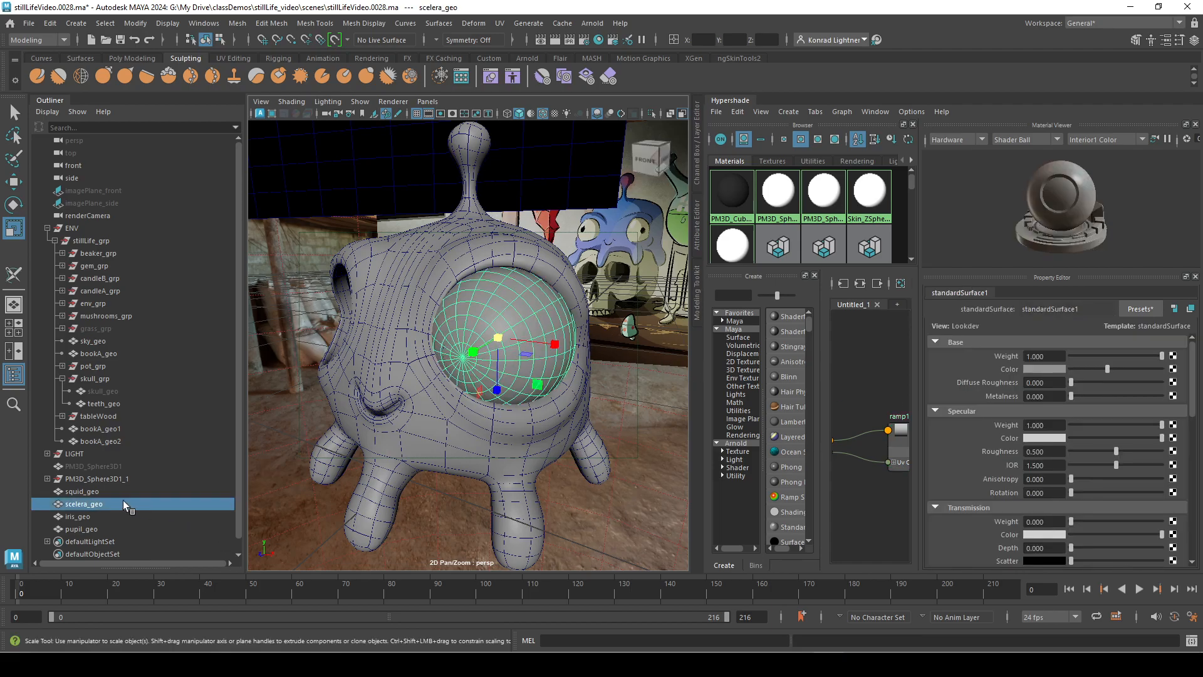
{"action": "right_click_drag", "start_coordinate": [472, 293], "coordinate": [584, 464]}
{"action": "left_click_drag", "start_coordinate": [619, 433], "coordinate": [583, 429], "text": "alt"}
{"action": "right_click_drag", "start_coordinate": [583, 429], "coordinate": [600, 431], "text": "alt"}
{"action": "key", "text": "f"}
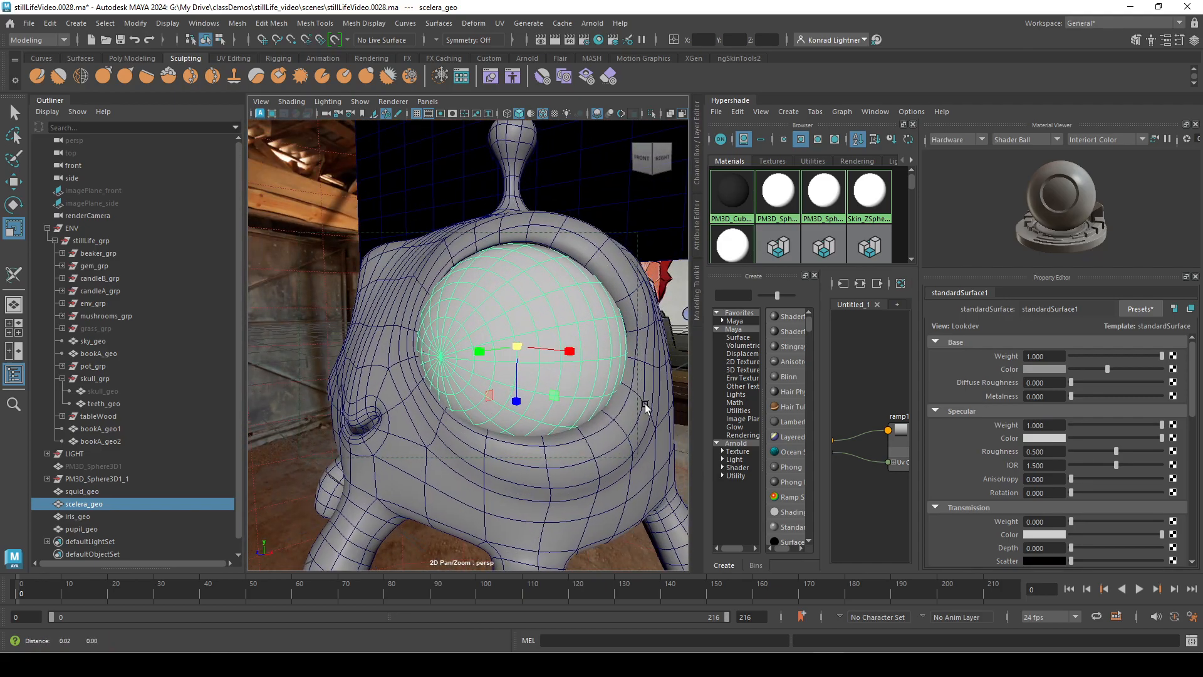
{"action": "key", "text": "ctrl+1"}
{"action": "mouse_move", "coordinate": [646, 374]}
{"action": "left_mouse_down", "text": "alt"}
{"action": "mouse_move", "coordinate": [564, 349]}
{"action": "mouse_move", "coordinate": [363, 352]}
{"action": "mouse_move", "coordinate": [272, 438]}
{"action": "mouse_move", "coordinate": [427, 449]}
{"action": "mouse_move", "coordinate": [604, 376]}
{"action": "mouse_move", "coordinate": [658, 385]}
{"action": "left_mouse_up", "text": "alt"}
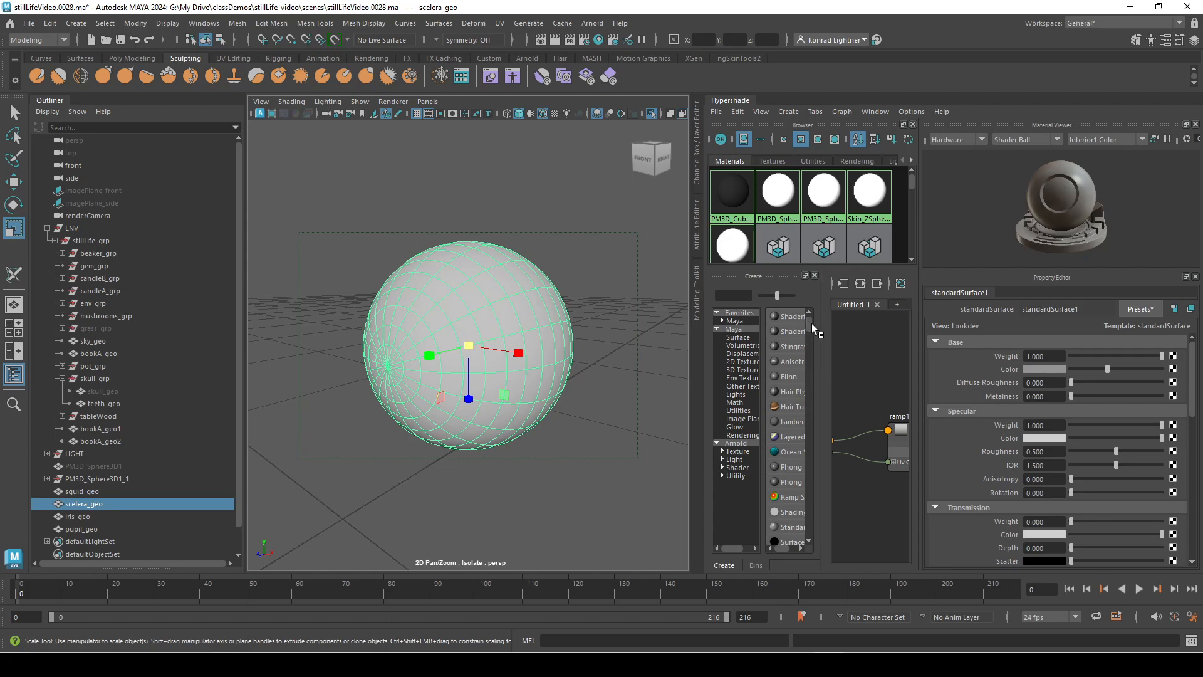
Close the Hypershade's Create pane and select the ramp1 node connected to sceleraMTL
{"action": "left_click", "coordinate": [815, 276]}
{"action": "left_click", "coordinate": [805, 284]}
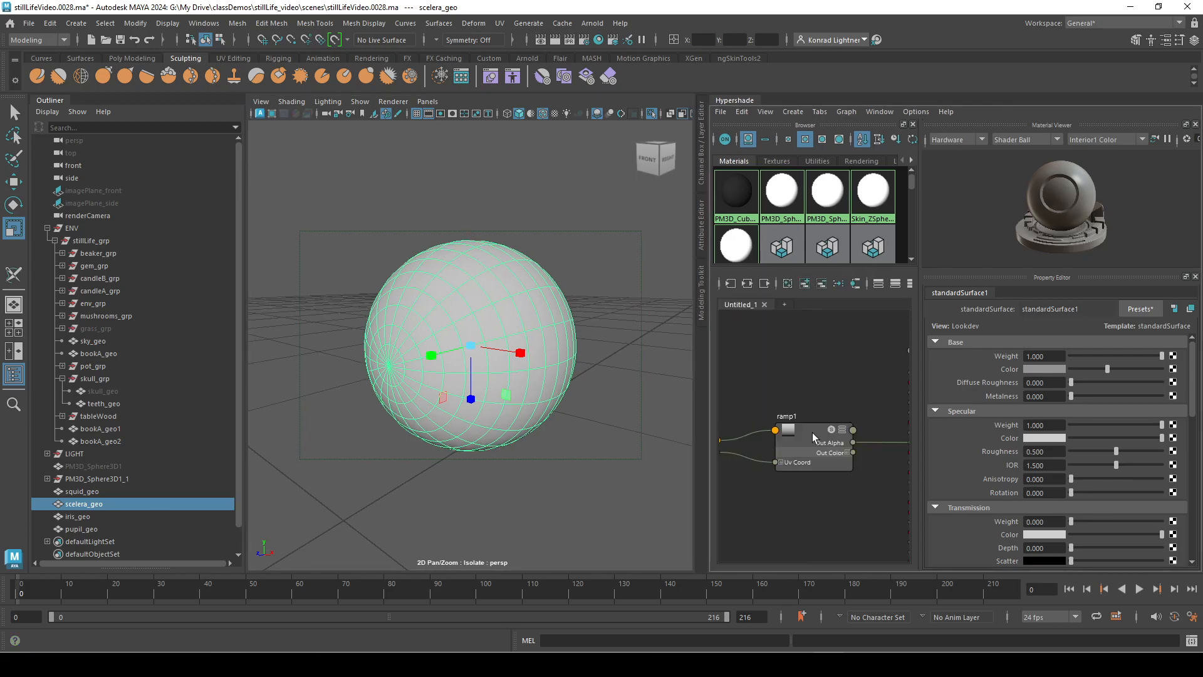
{"action": "middle_click_drag", "start_coordinate": [818, 438], "coordinate": [734, 473]}
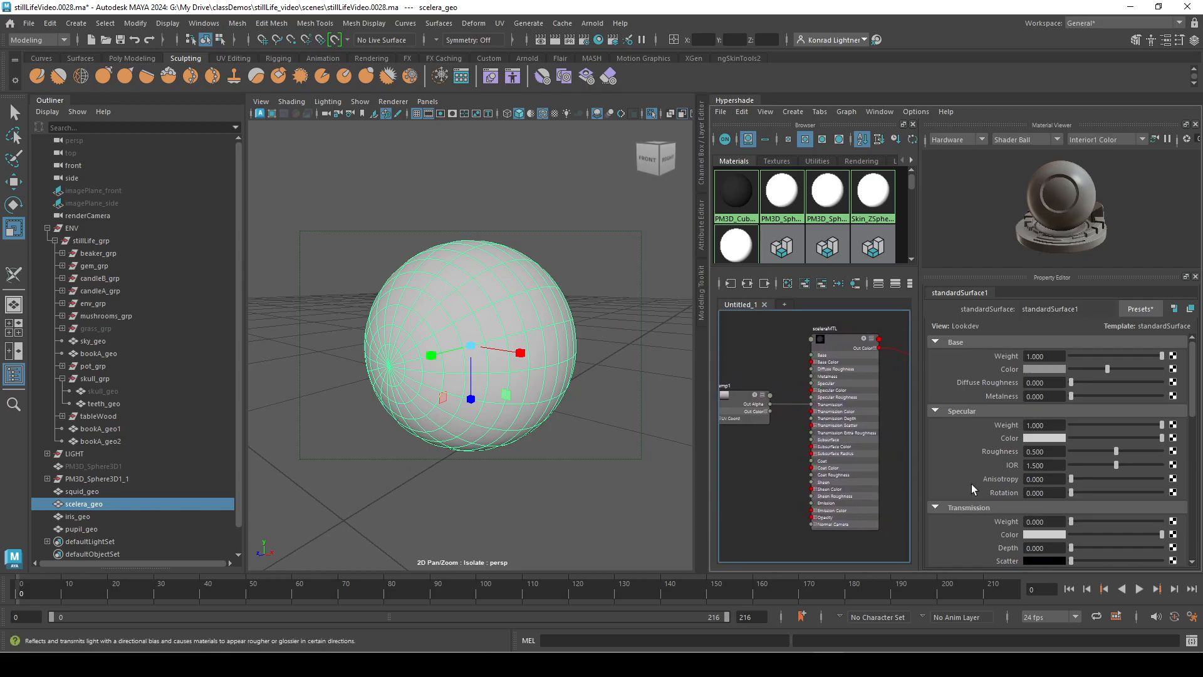
{"action": "left_click", "coordinate": [749, 401]}
Turn on textured display to view the ramp on the eyeball, and exit viewport isolation to show the whole scene
{"action": "left_click_drag", "start_coordinate": [574, 462], "coordinate": [614, 461], "text": "alt"}
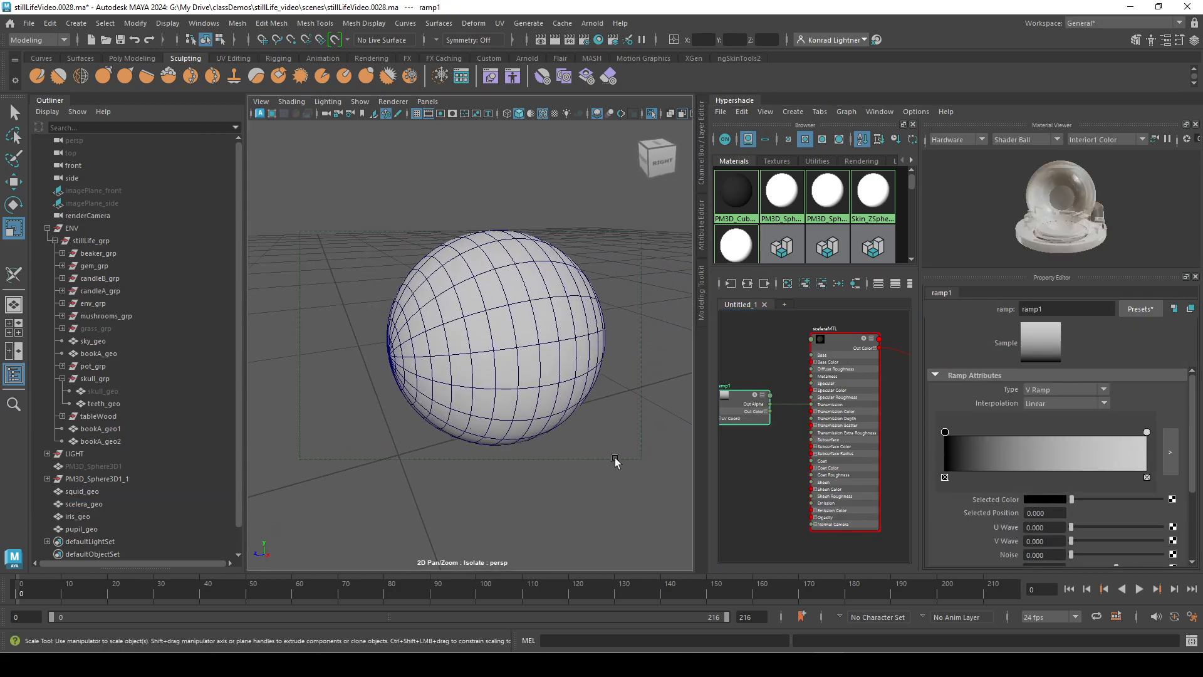
{"action": "left_click", "coordinate": [554, 115]}
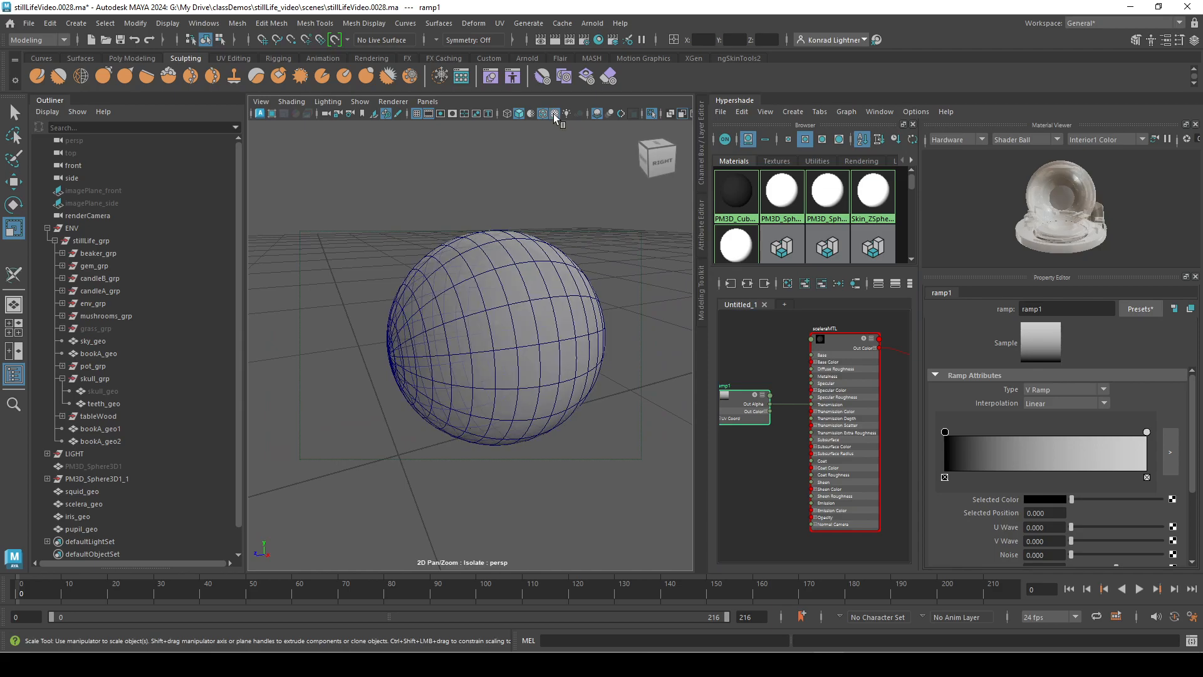
{"action": "mouse_move", "coordinate": [630, 226]}
{"action": "left_mouse_down", "text": "alt"}
{"action": "mouse_move", "coordinate": [539, 223]}
{"action": "mouse_move", "coordinate": [660, 215]}
{"action": "left_mouse_up", "text": "alt"}
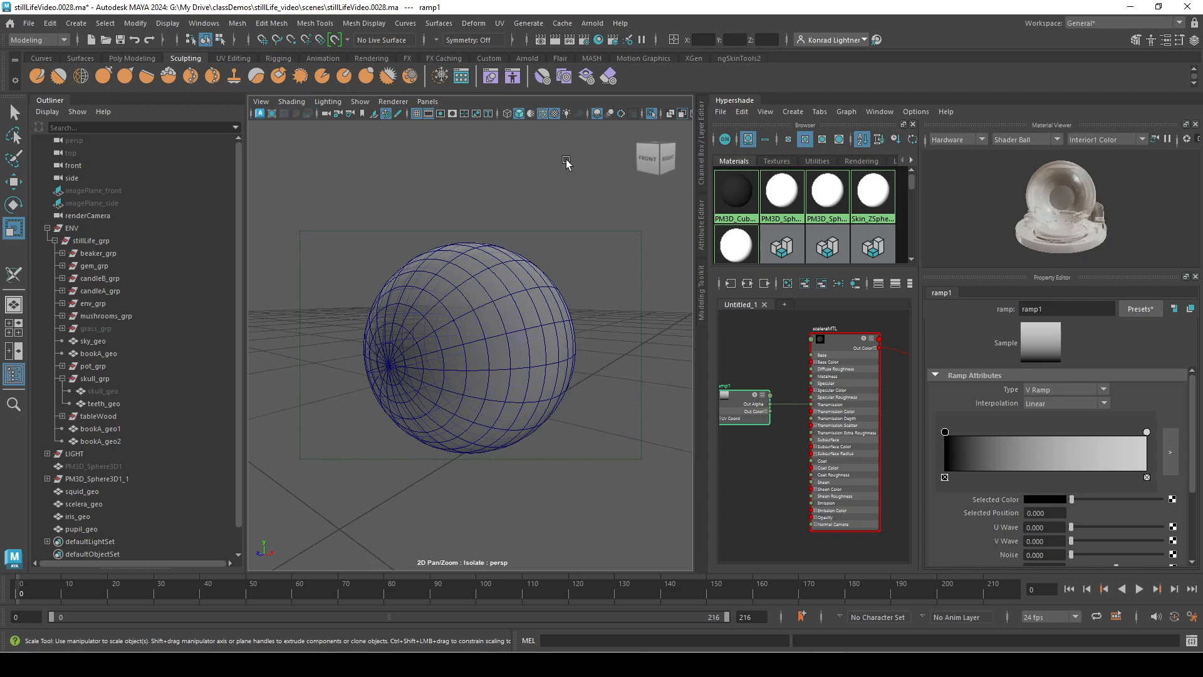
{"action": "left_click", "coordinate": [652, 114]}
{"action": "mouse_move", "coordinate": [584, 332]}
{"action": "left_mouse_down", "text": "alt"}
{"action": "mouse_move", "coordinate": [537, 352]}
{"action": "mouse_move", "coordinate": [505, 344]}
{"action": "mouse_move", "coordinate": [578, 336]}
{"action": "left_mouse_up", "text": "alt"}
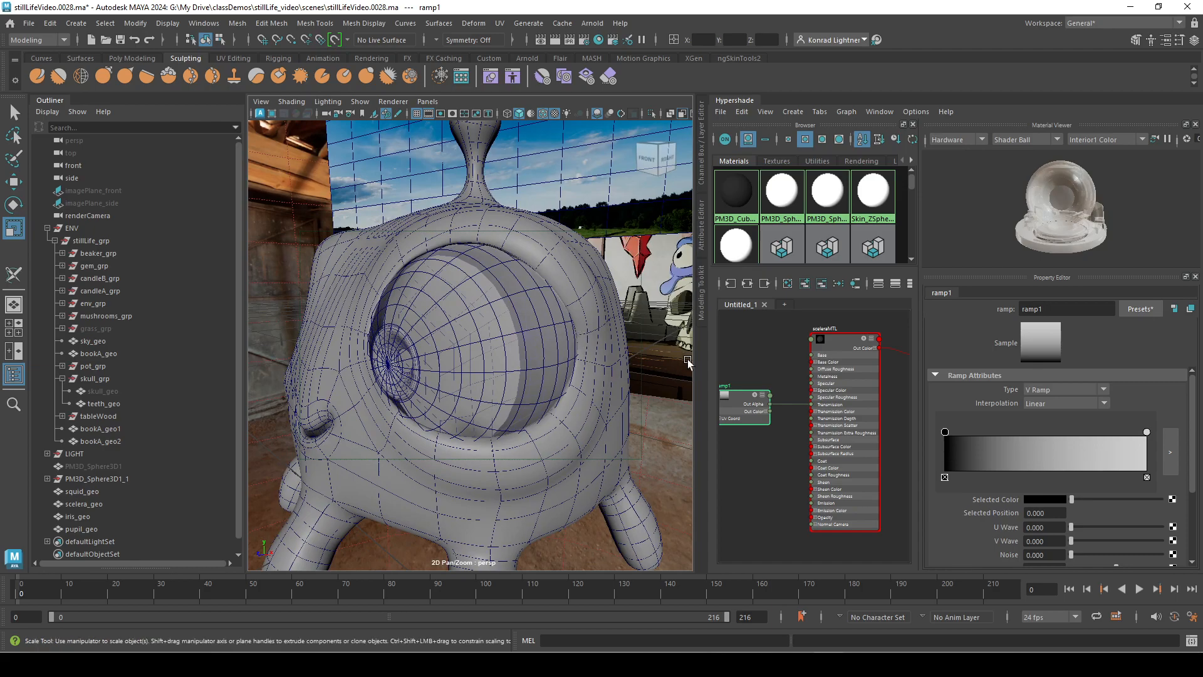
Try the U Ramp type on ramp1 and switch it back to V Ramp
{"action": "left_click", "coordinate": [1050, 392]}
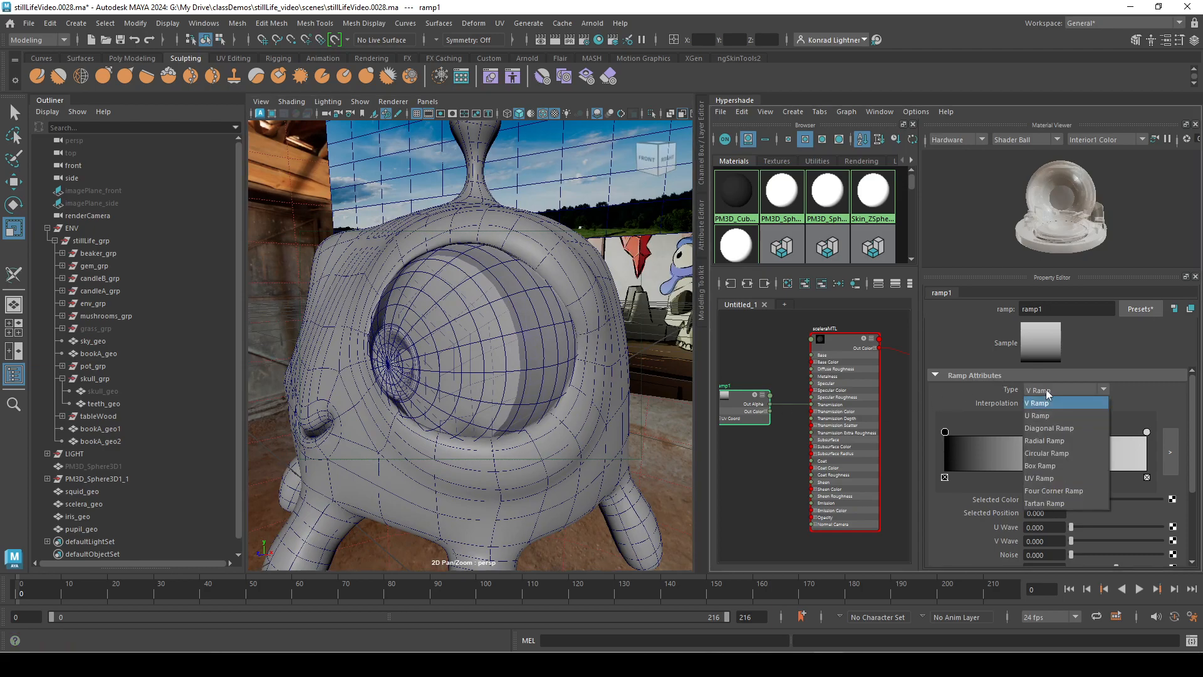
{"action": "left_click", "coordinate": [1044, 410]}
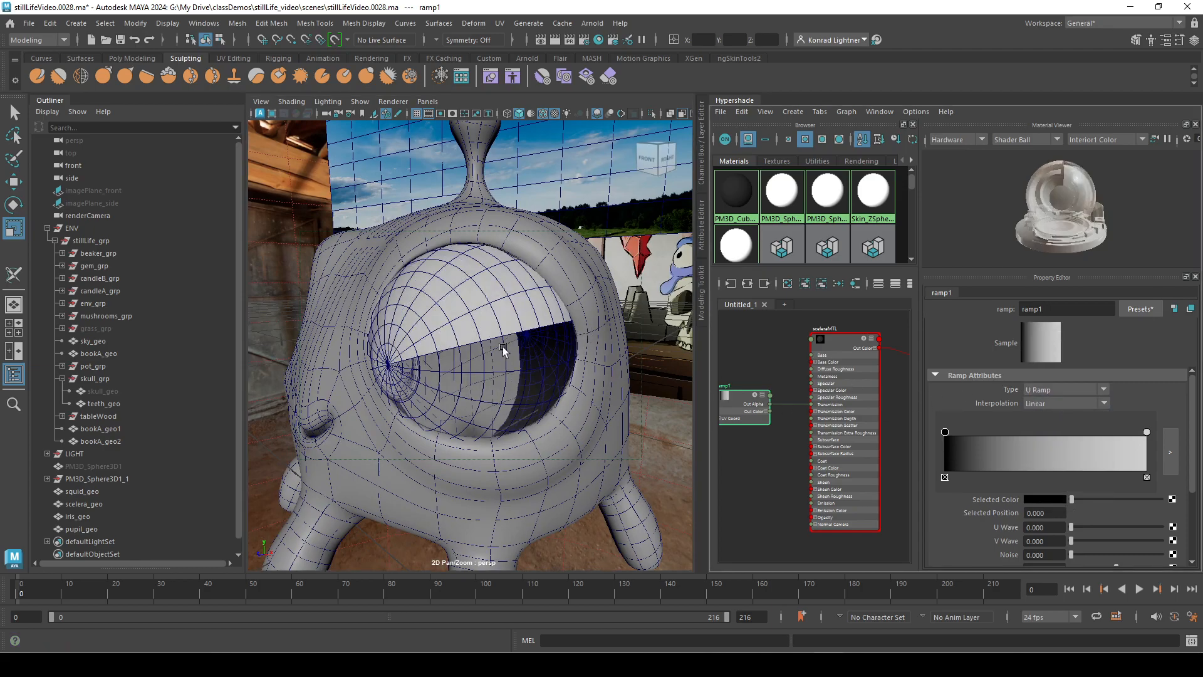
{"action": "left_click", "coordinate": [1044, 390]}
{"action": "left_click", "coordinate": [1044, 402]}
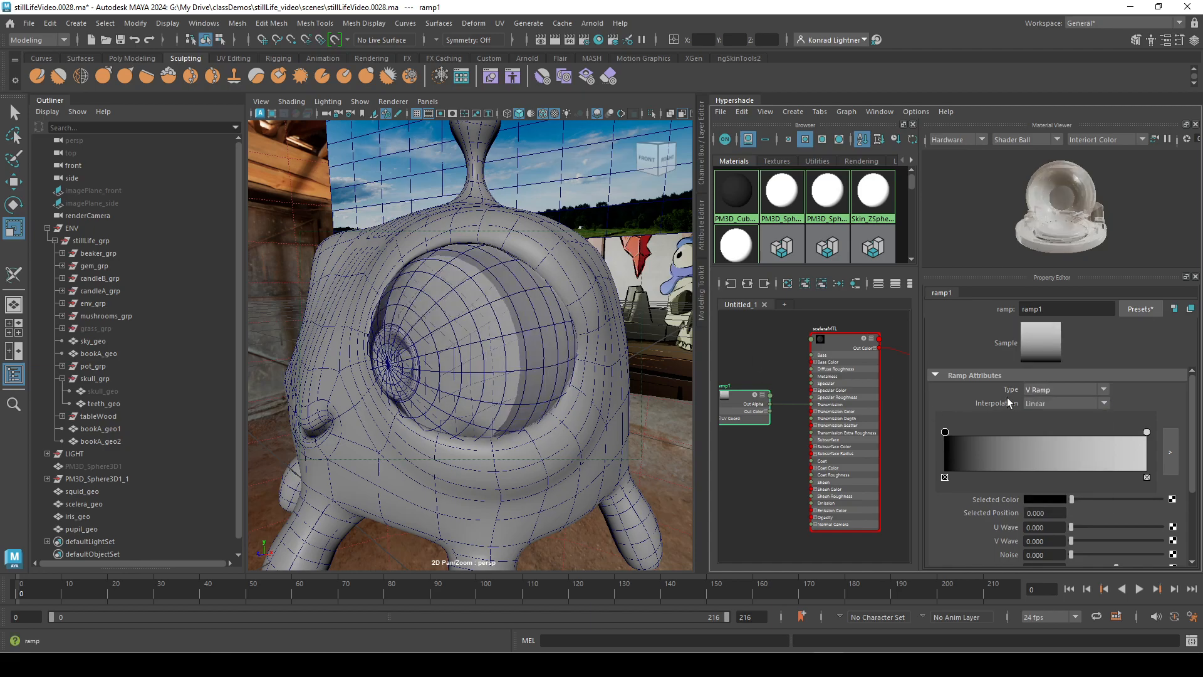
Compare the U Ramp and V Ramp types on ramp1 again, ending on V Ramp
{"action": "left_click", "coordinate": [1063, 388]}
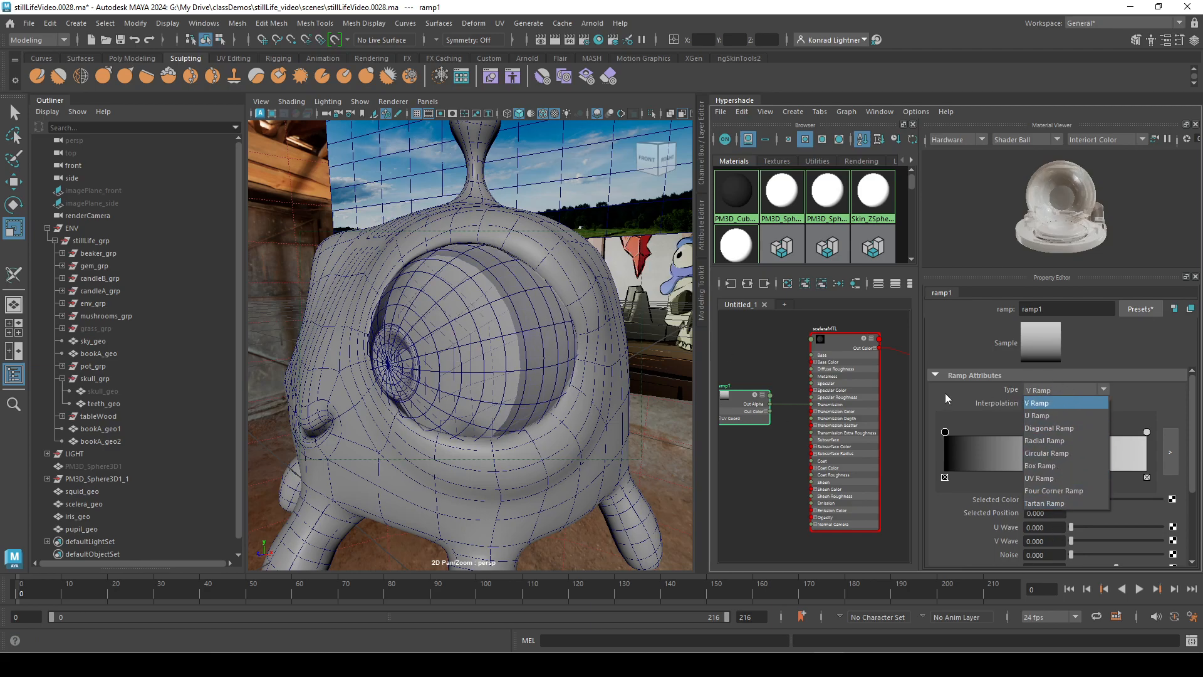
{"action": "left_click", "coordinate": [1043, 404]}
{"action": "left_click", "coordinate": [1075, 390]}
{"action": "left_click", "coordinate": [1051, 415]}
{"action": "left_click", "coordinate": [1055, 391]}
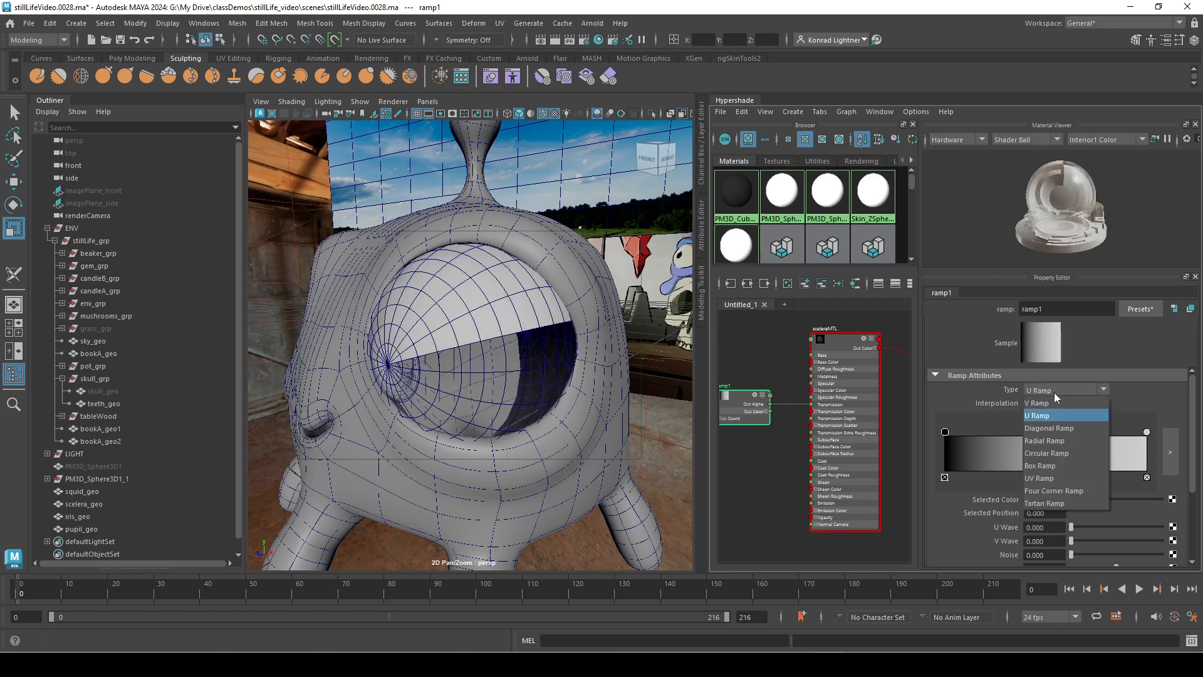
{"action": "left_click", "coordinate": [1042, 403]}
Move ramp1's black and white stops close together near the ramp's white end, with the white stop at about 0.910
{"action": "mouse_move", "coordinate": [310, 424]}
{"action": "left_mouse_down", "text": "alt"}
{"action": "mouse_move", "coordinate": [489, 434]}
{"action": "mouse_move", "coordinate": [450, 517]}
{"action": "mouse_move", "coordinate": [370, 438]}
{"action": "mouse_move", "coordinate": [317, 422]}
{"action": "left_mouse_up", "text": "alt"}
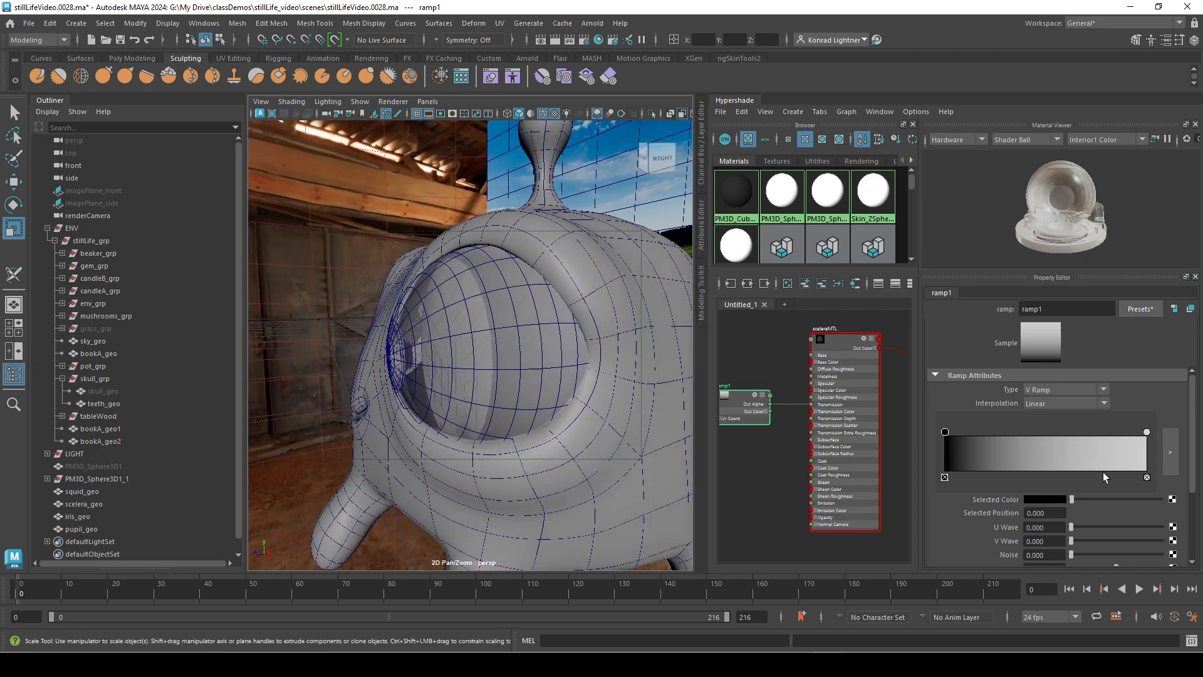
{"action": "mouse_move", "coordinate": [1147, 433]}
{"action": "left_mouse_down"}
{"action": "mouse_move", "coordinate": [1044, 442]}
{"action": "mouse_move", "coordinate": [1107, 446]}
{"action": "mouse_move", "coordinate": [1080, 446]}
{"action": "left_mouse_up"}
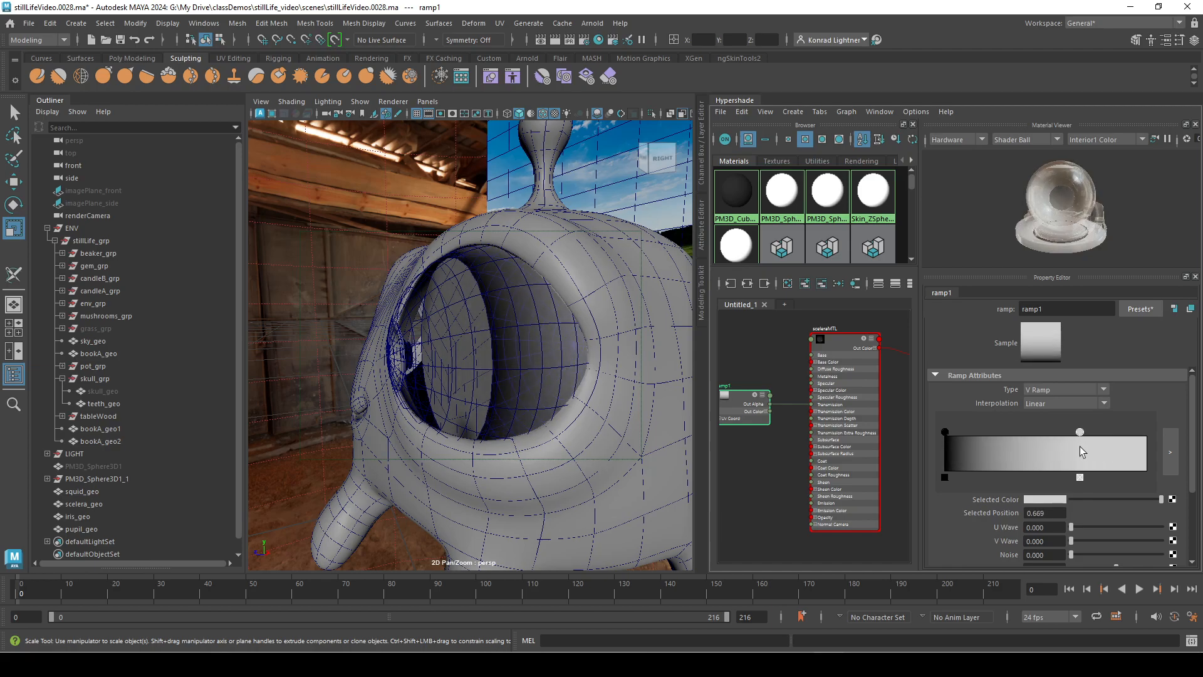
{"action": "mouse_move", "coordinate": [948, 436]}
{"action": "left_mouse_down"}
{"action": "mouse_move", "coordinate": [1111, 428]}
{"action": "mouse_move", "coordinate": [1126, 433]}
{"action": "mouse_move", "coordinate": [1091, 434]}
{"action": "mouse_move", "coordinate": [1125, 441]}
{"action": "left_mouse_up"}
{"action": "left_click_drag", "start_coordinate": [466, 374], "coordinate": [440, 408], "text": "alt"}
{"action": "right_click_drag", "start_coordinate": [440, 408], "coordinate": [438, 411], "text": "alt"}
{"action": "middle_click_drag", "start_coordinate": [438, 411], "coordinate": [461, 408], "text": "alt"}
{"action": "left_click_drag", "start_coordinate": [471, 413], "coordinate": [508, 406], "text": "alt"}
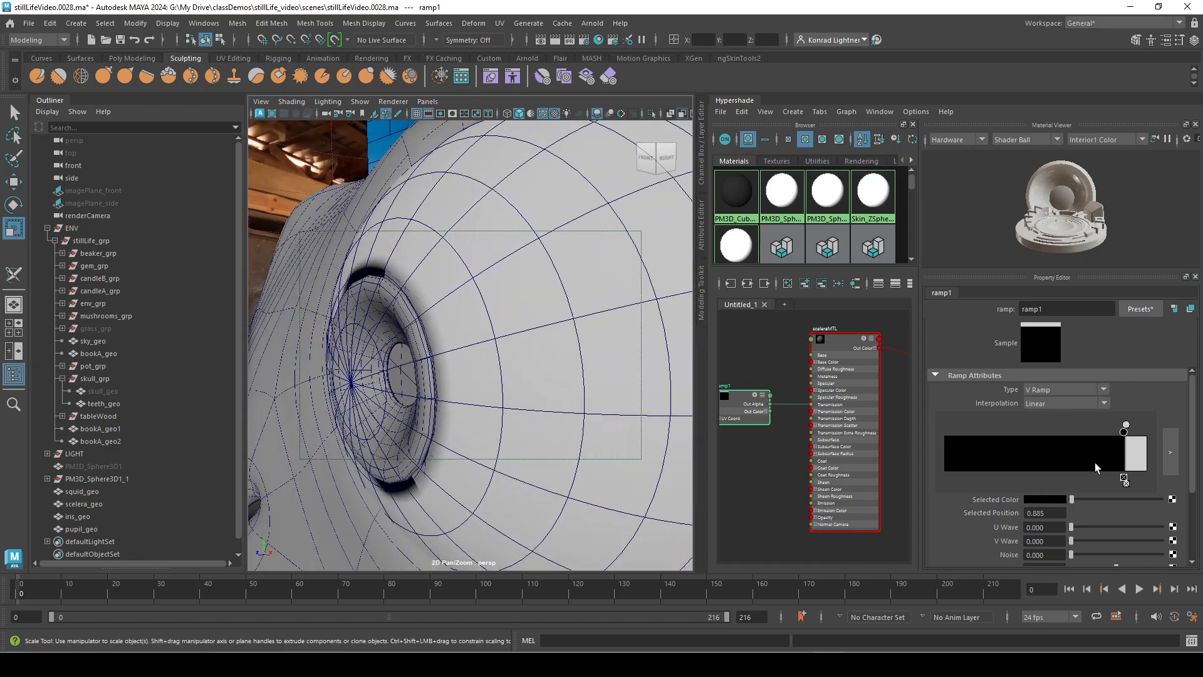
{"action": "left_click_drag", "start_coordinate": [1127, 424], "coordinate": [1131, 433]}
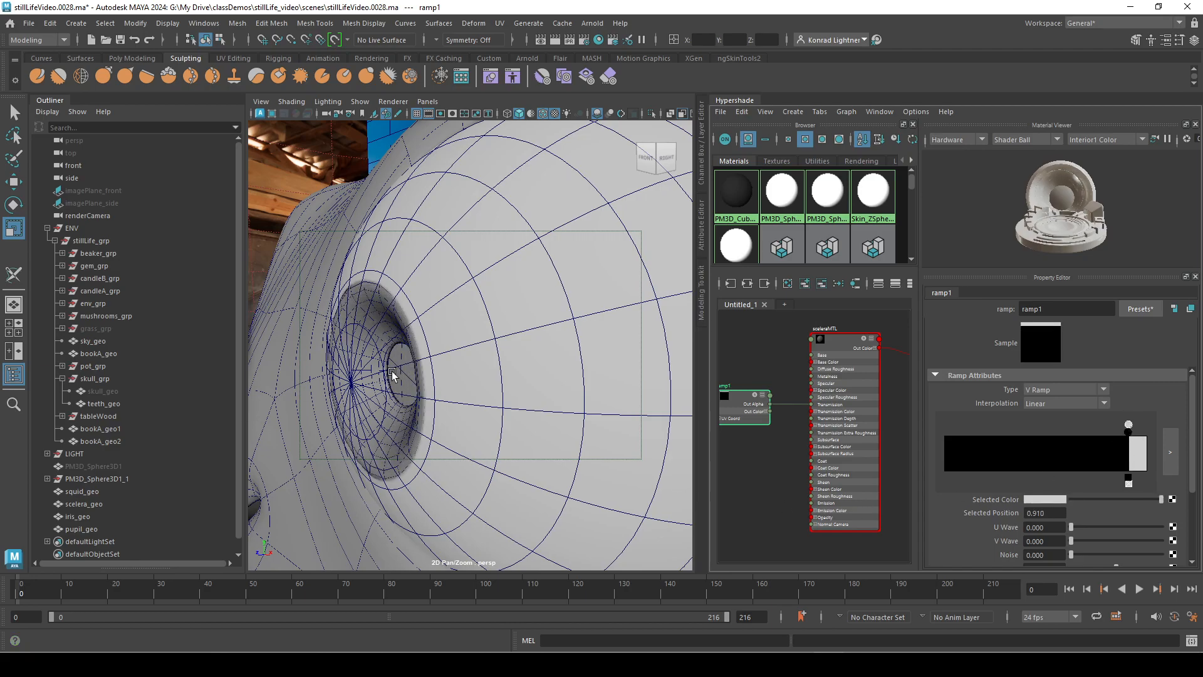
Turn off the wireframe overlay on the shaded models and frame the whole character in the viewport
{"action": "scroll", "coordinate": [390, 381], "scroll_direction": "down", "scroll_amount": 5}
{"action": "mouse_move", "coordinate": [374, 396]}
{"action": "left_mouse_down", "text": "alt"}
{"action": "mouse_move", "coordinate": [532, 382]}
{"action": "mouse_move", "coordinate": [438, 388]}
{"action": "mouse_move", "coordinate": [426, 367]}
{"action": "left_mouse_up", "text": "alt"}
{"action": "left_click", "coordinate": [542, 114]}
{"action": "left_click_drag", "start_coordinate": [567, 312], "coordinate": [556, 457], "text": "alt"}
{"action": "right_click_drag", "start_coordinate": [561, 408], "coordinate": [491, 389], "text": "alt"}
{"action": "middle_click_drag", "start_coordinate": [491, 389], "coordinate": [467, 438], "text": "alt"}
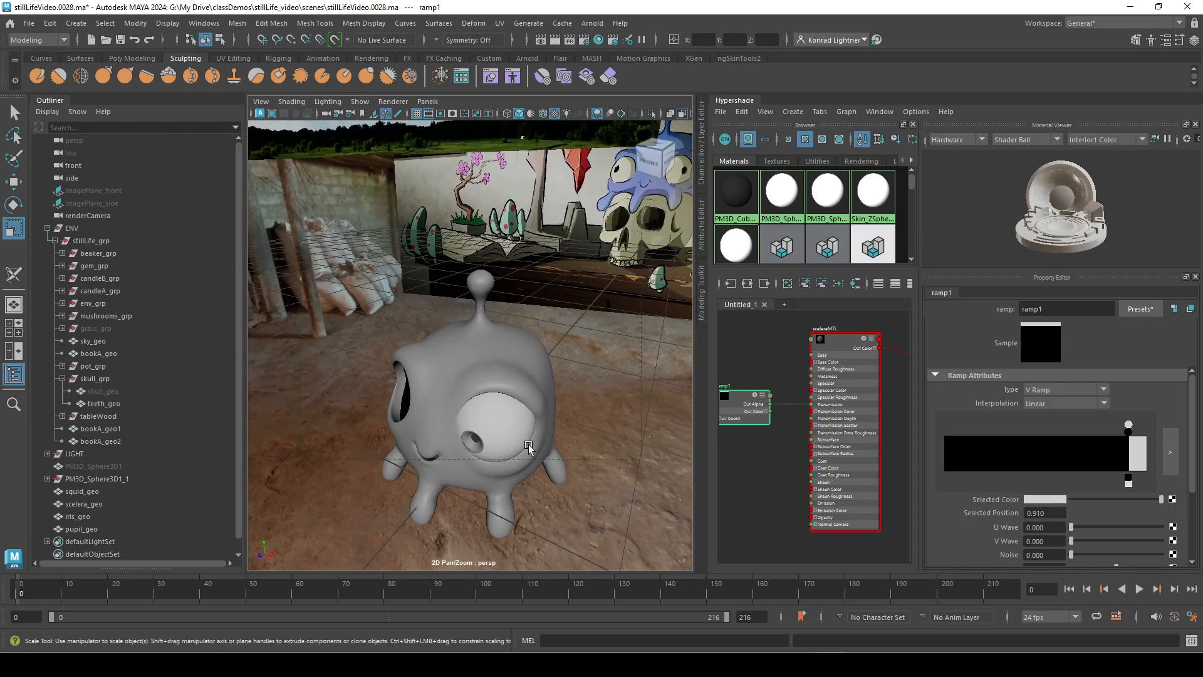
{"action": "left_click_drag", "start_coordinate": [476, 486], "coordinate": [540, 456], "text": "alt"}
{"action": "middle_click_drag", "start_coordinate": [539, 457], "coordinate": [546, 366], "text": "alt"}
{"action": "right_click_drag", "start_coordinate": [489, 381], "coordinate": [543, 375], "text": "alt"}
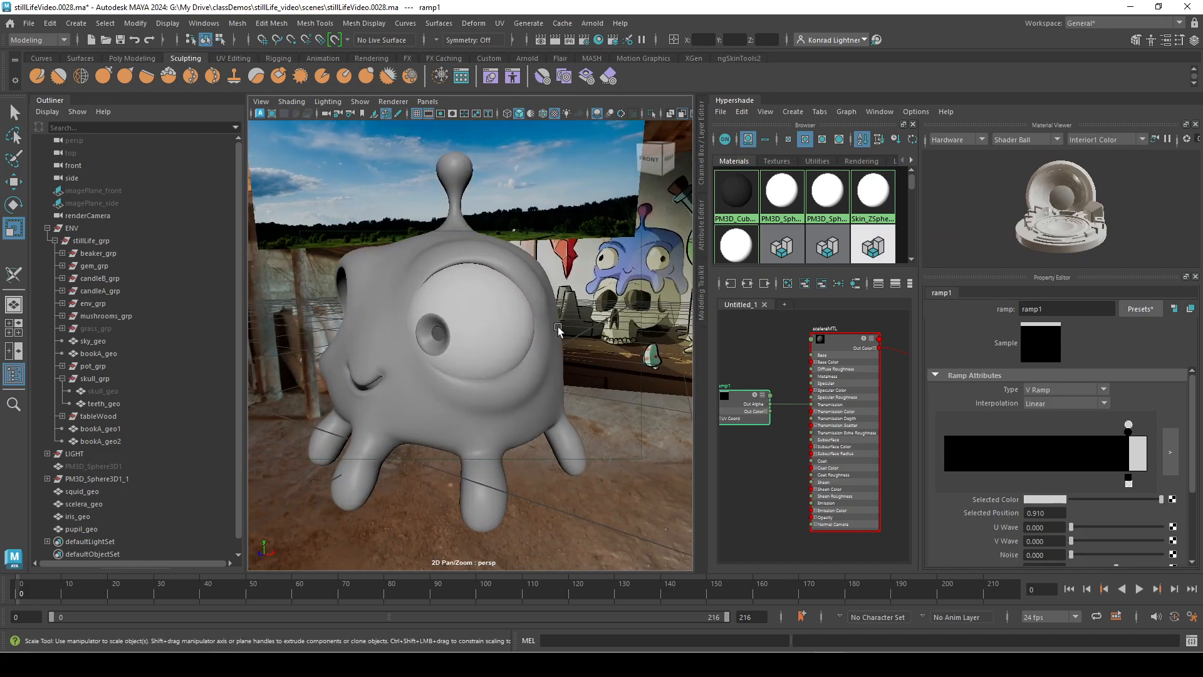
{"action": "middle_click_drag", "start_coordinate": [509, 326], "coordinate": [527, 334], "text": "alt"}
Hide the ENV group and collapse its hierarchy in the Outliner
{"action": "left_click", "coordinate": [552, 430]}
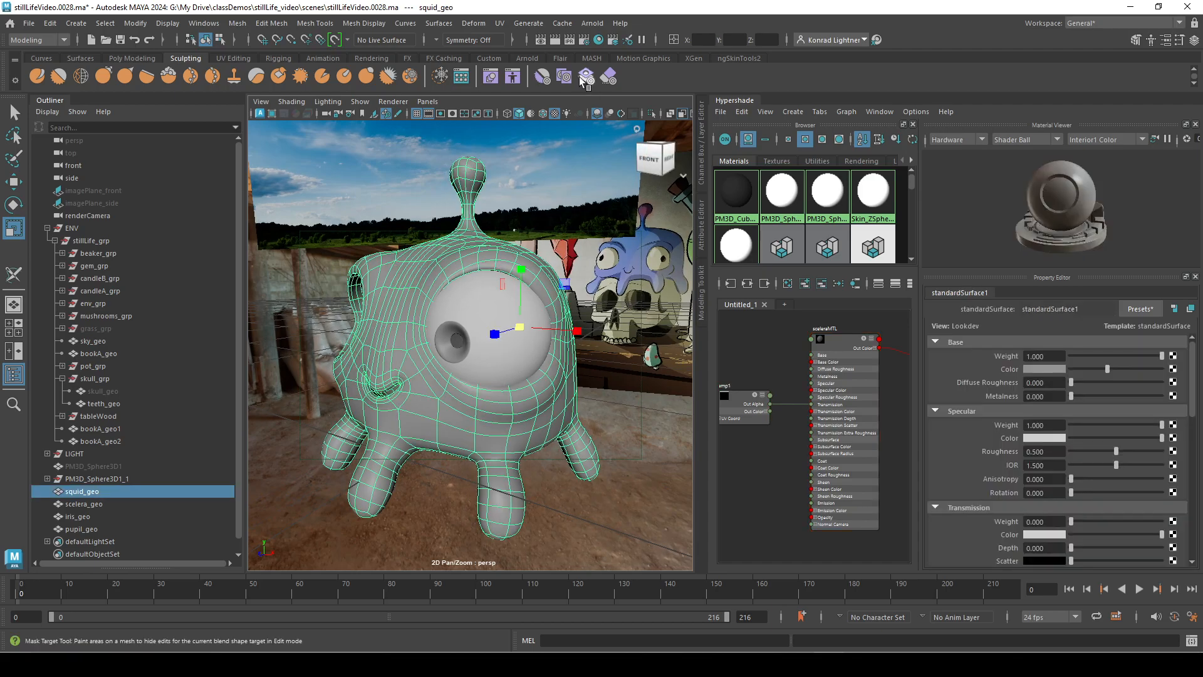
{"action": "left_click", "coordinate": [584, 24]}
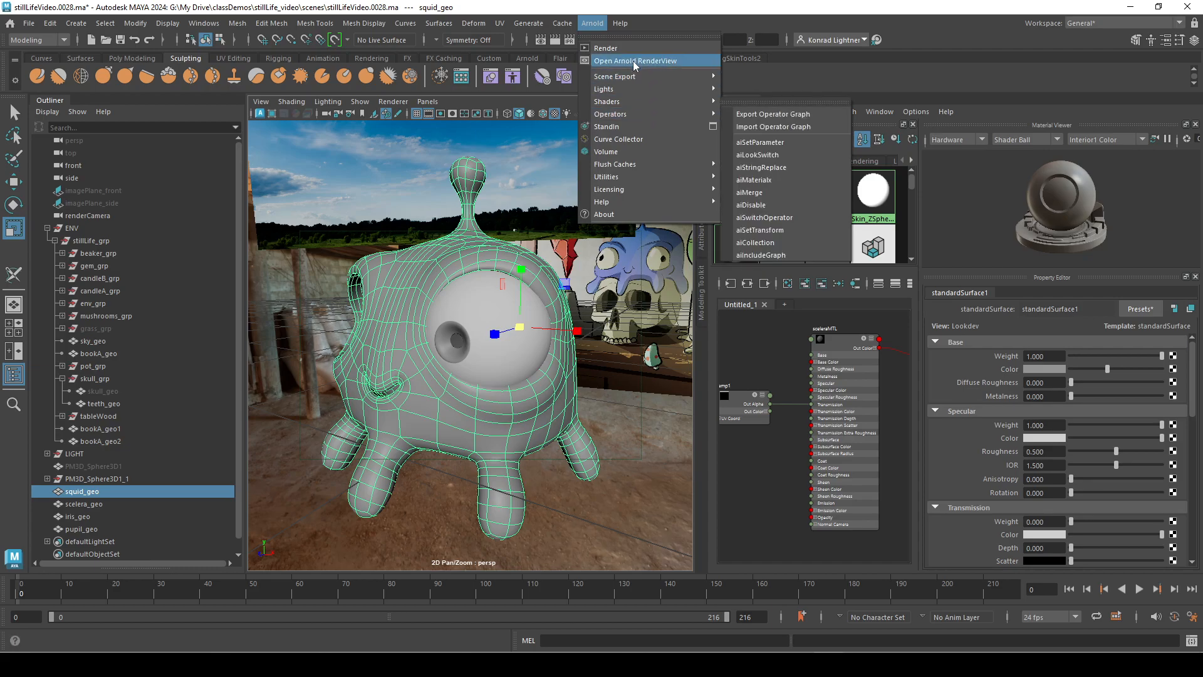
{"action": "left_click", "coordinate": [100, 220]}
{"action": "left_click", "coordinate": [98, 226]}
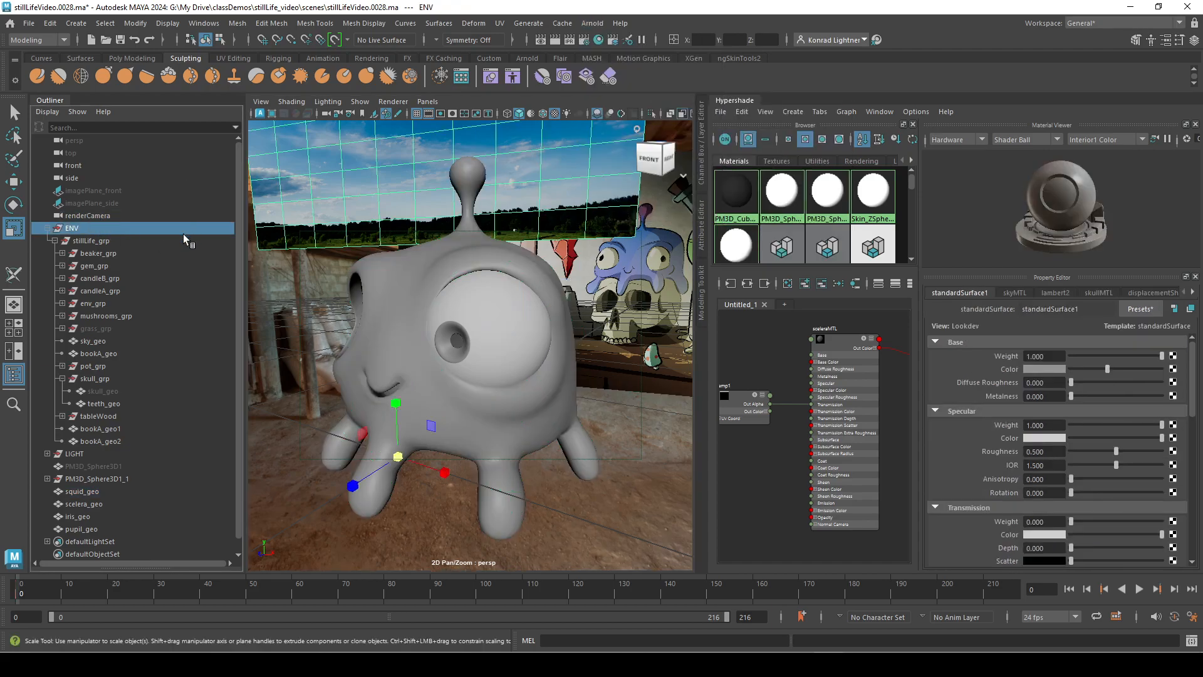
{"action": "key", "text": "ctrl+h"}
{"action": "left_click", "coordinate": [48, 228]}
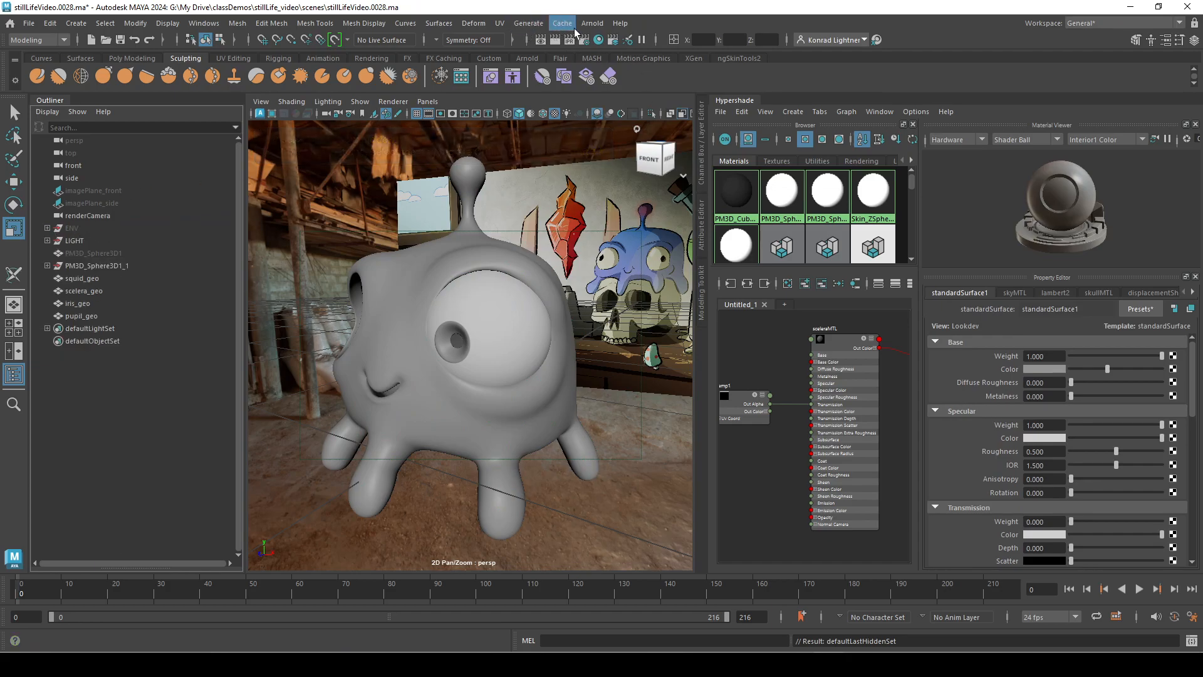
Render the character in the Arnold RenderView, and shrink and move its window so the scene and Hypershade stay accessible
{"action": "left_click", "coordinate": [592, 23]}
{"action": "left_click", "coordinate": [635, 61]}
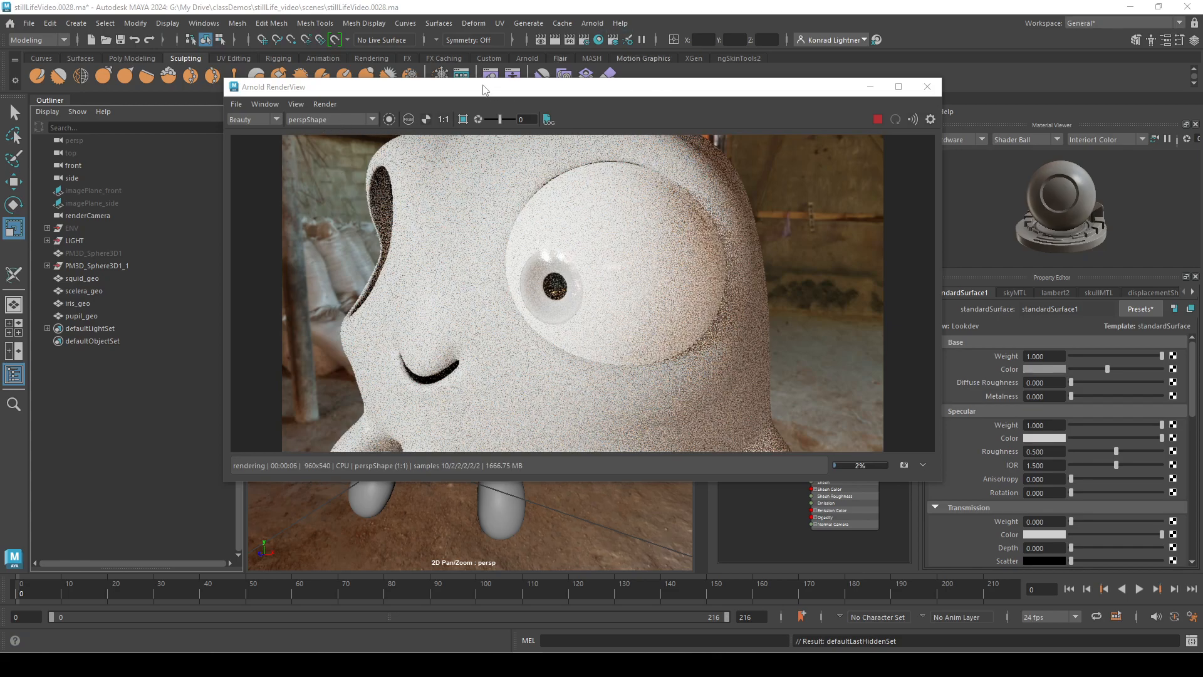
{"action": "left_click_drag", "start_coordinate": [475, 92], "coordinate": [383, 78]}
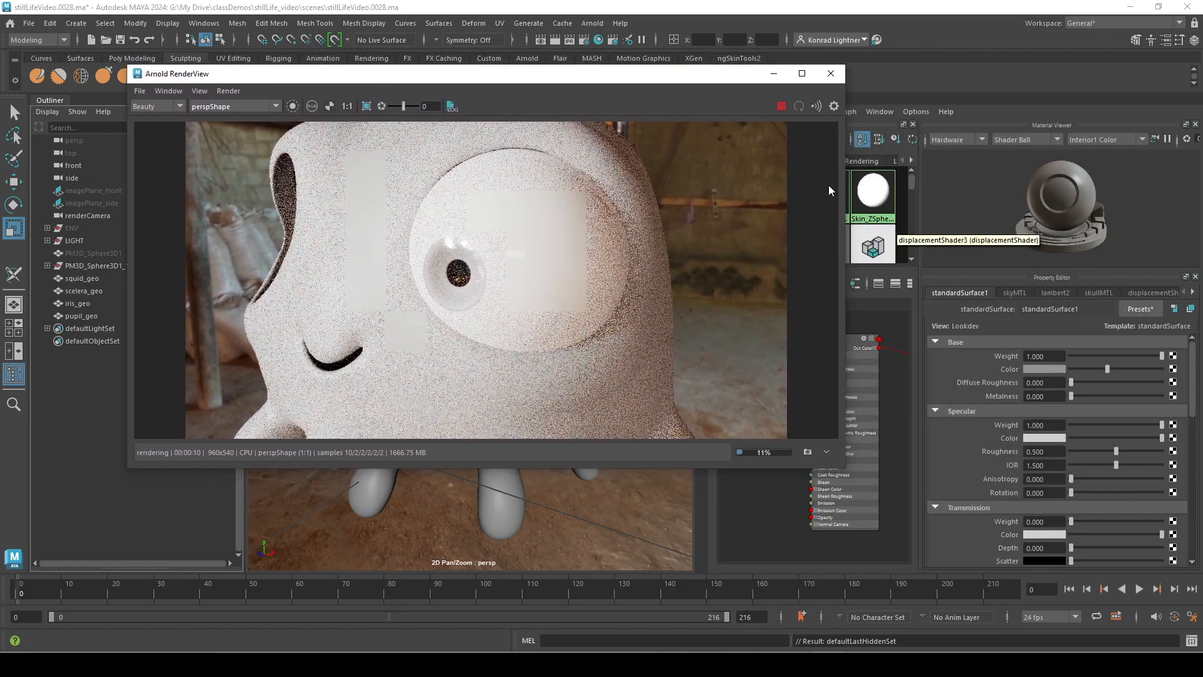
{"action": "left_click_drag", "start_coordinate": [844, 70], "coordinate": [492, 138]}
{"action": "left_click_drag", "start_coordinate": [388, 160], "coordinate": [302, 80]}
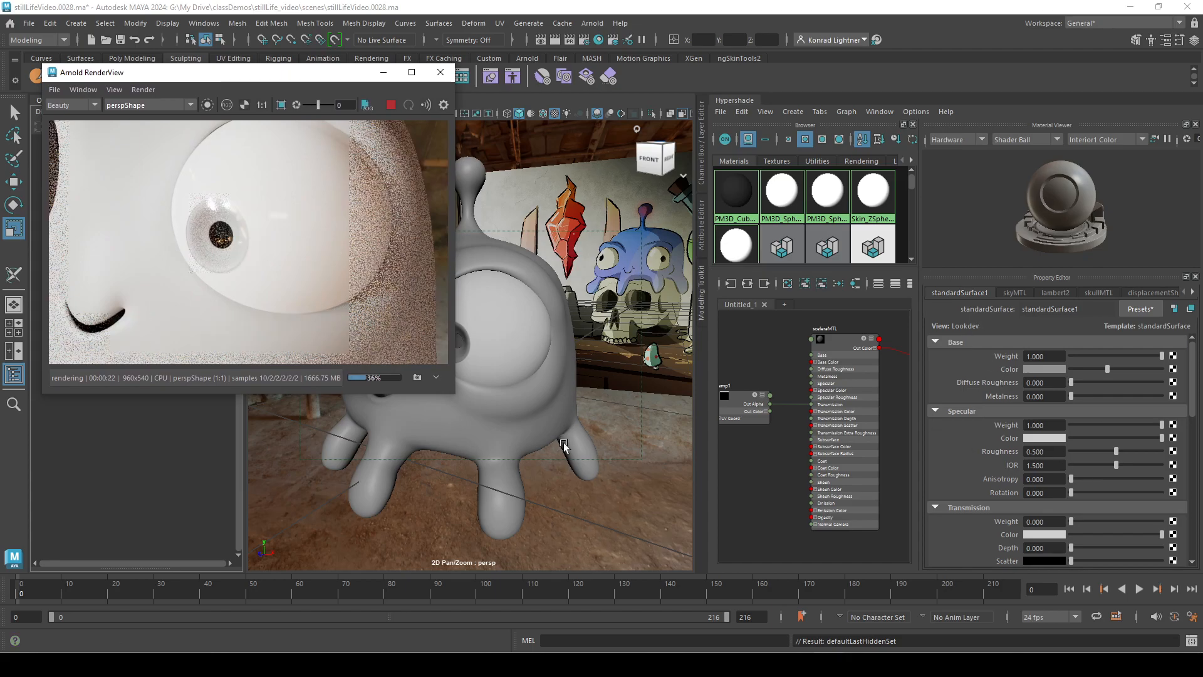
Open the ramp on the sclera's transmission weight and set its black stop to about 0.898 and white stop to about 0.926
{"action": "left_click", "coordinate": [535, 355]}
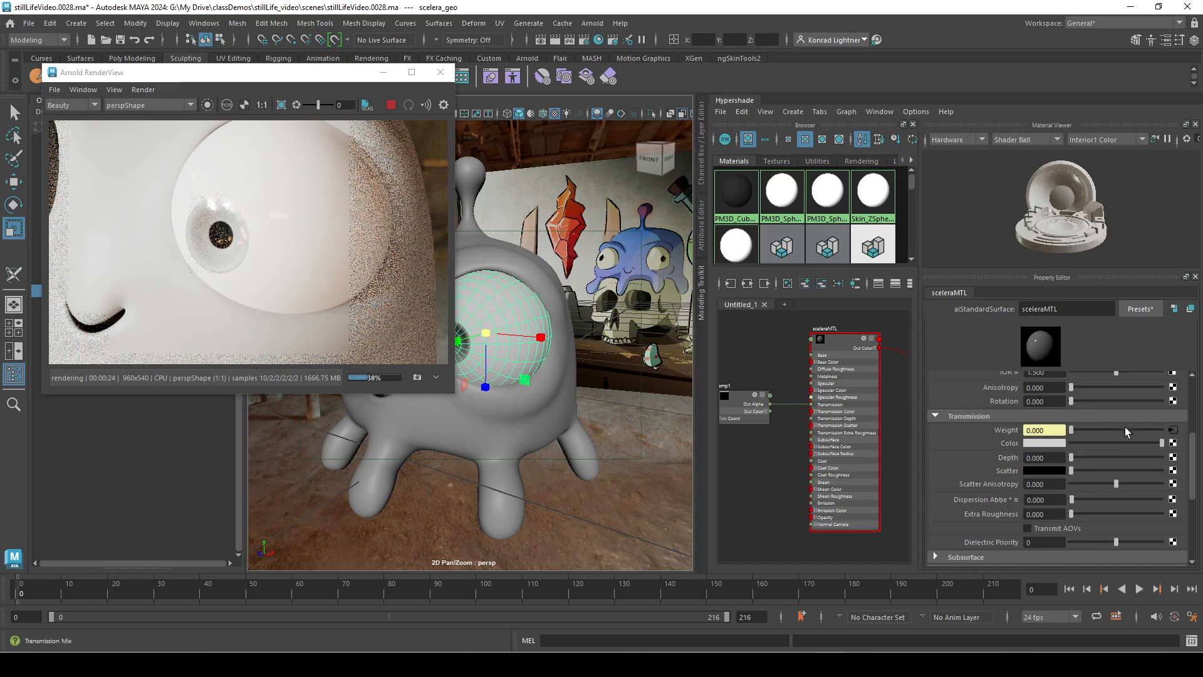
{"action": "scroll", "coordinate": [1125, 426], "scroll_direction": "down", "scroll_amount": 3}
{"action": "scroll", "coordinate": [1106, 490], "scroll_direction": "up", "scroll_amount": 4}
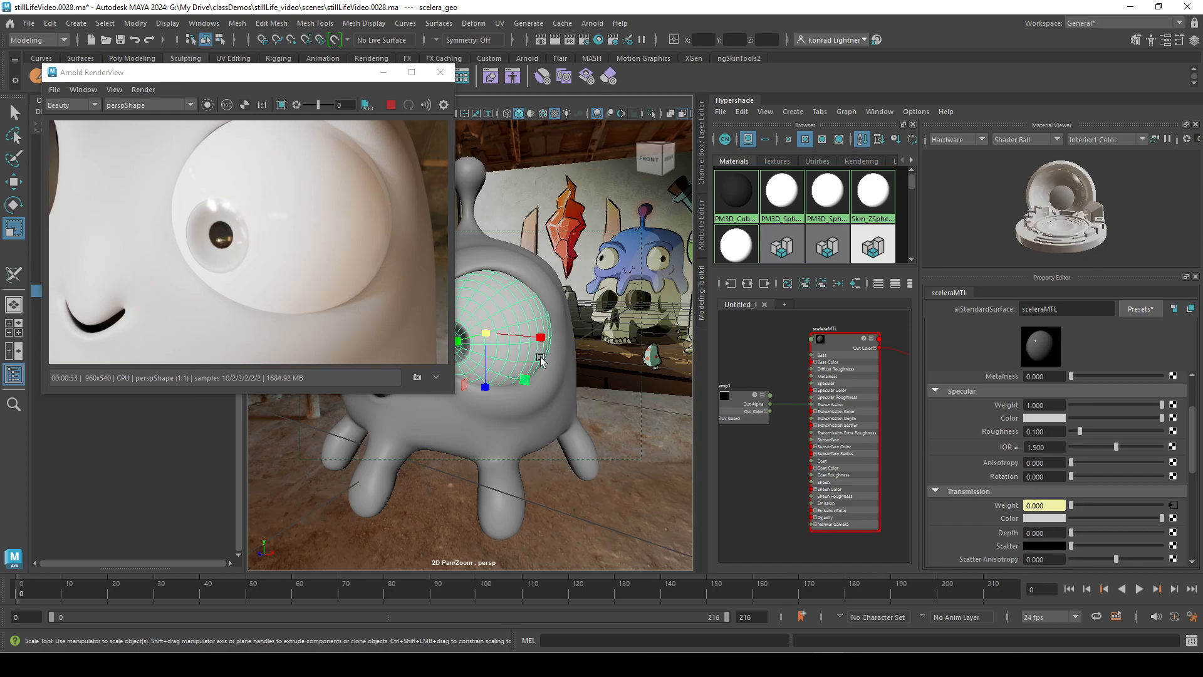
{"action": "left_click", "coordinate": [1173, 505]}
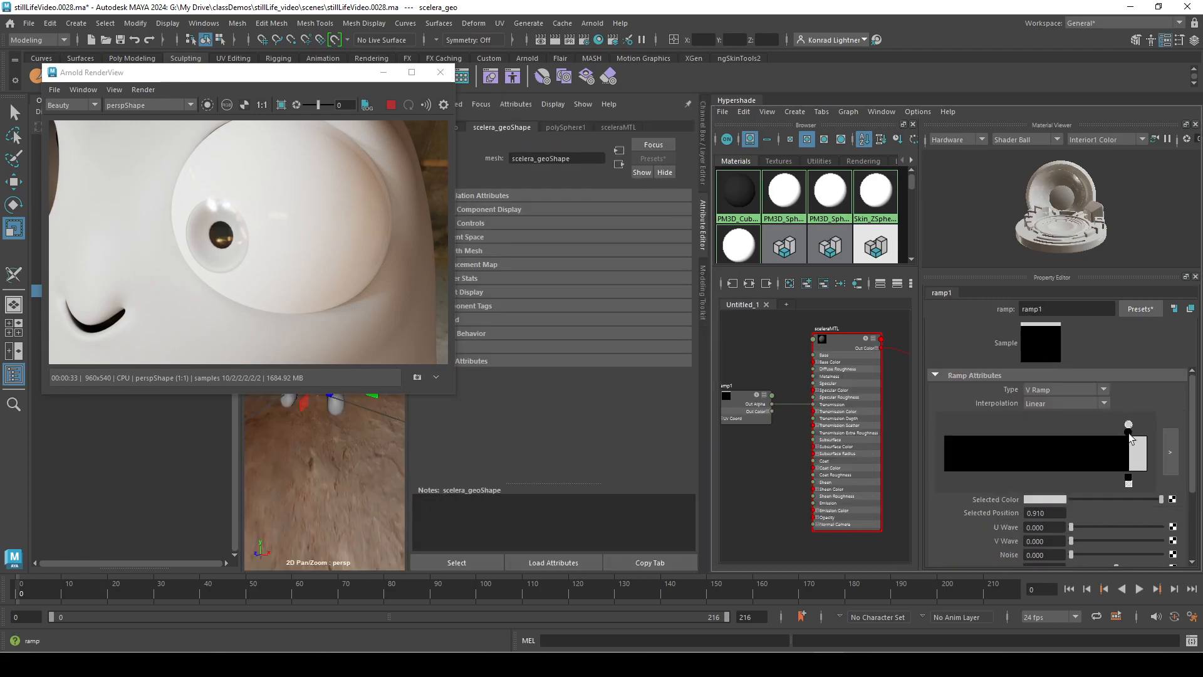
{"action": "left_click_drag", "start_coordinate": [1130, 434], "coordinate": [1127, 433]}
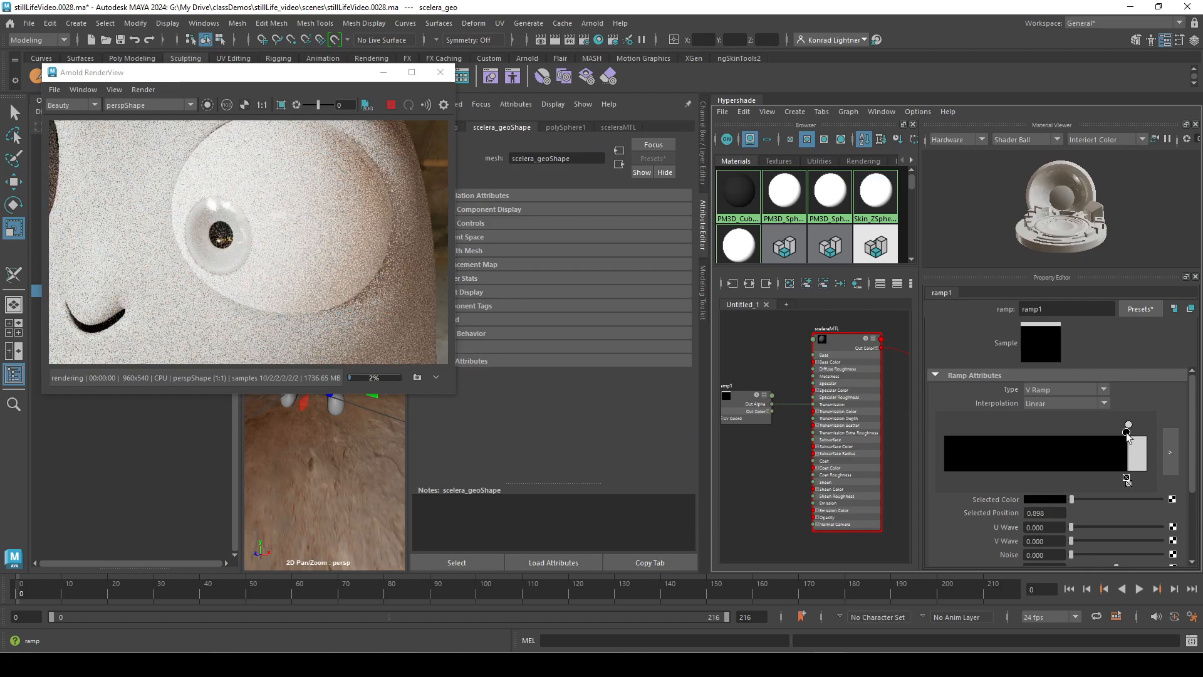
{"action": "left_click", "coordinate": [1128, 423]}
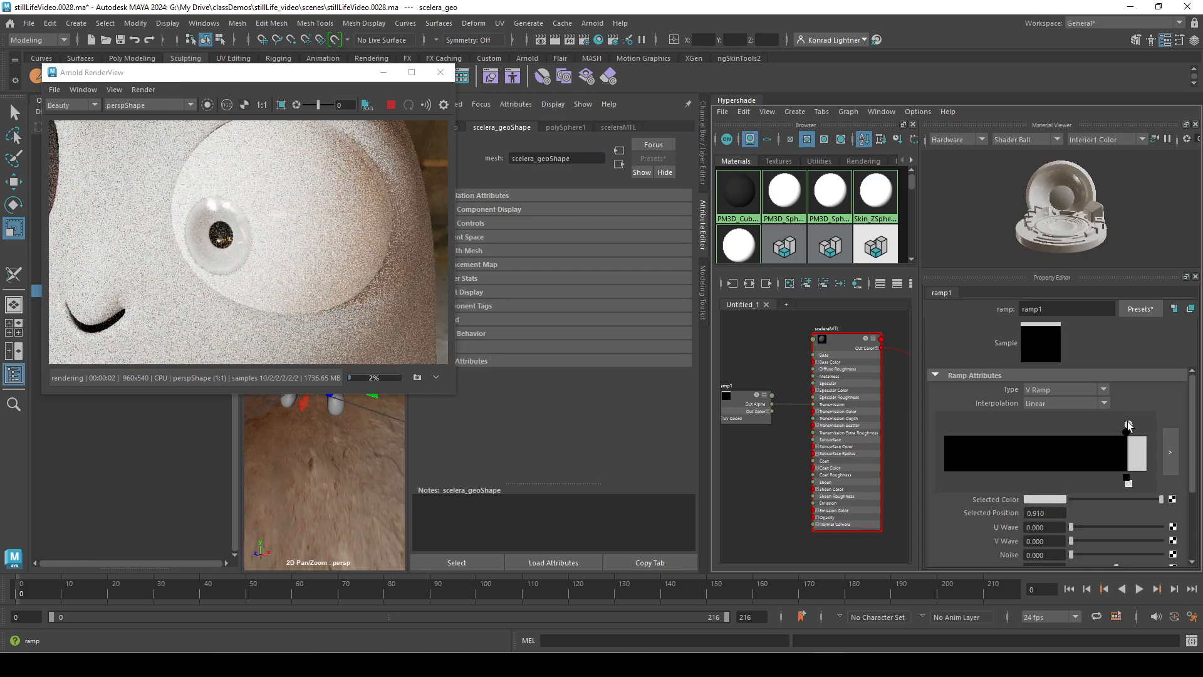
{"action": "left_click_drag", "start_coordinate": [1128, 425], "coordinate": [1132, 426]}
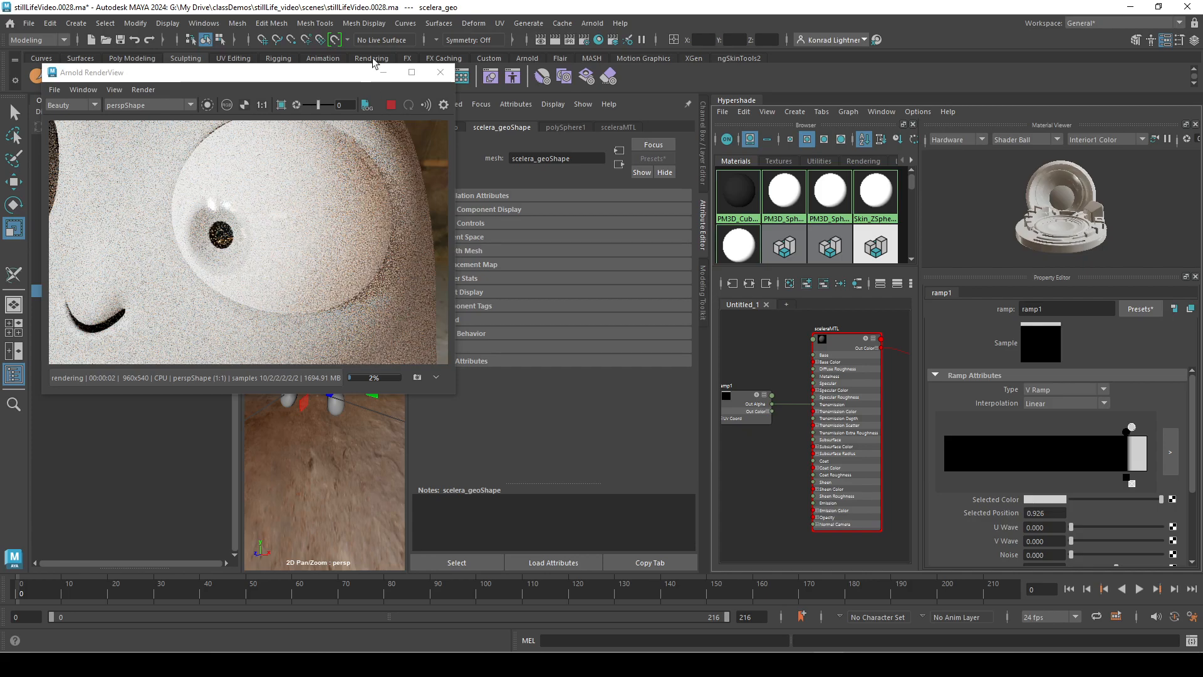
Select iris_geo and assign it a new Standard Surface material
{"action": "left_click_drag", "start_coordinate": [358, 78], "coordinate": [611, 235]}
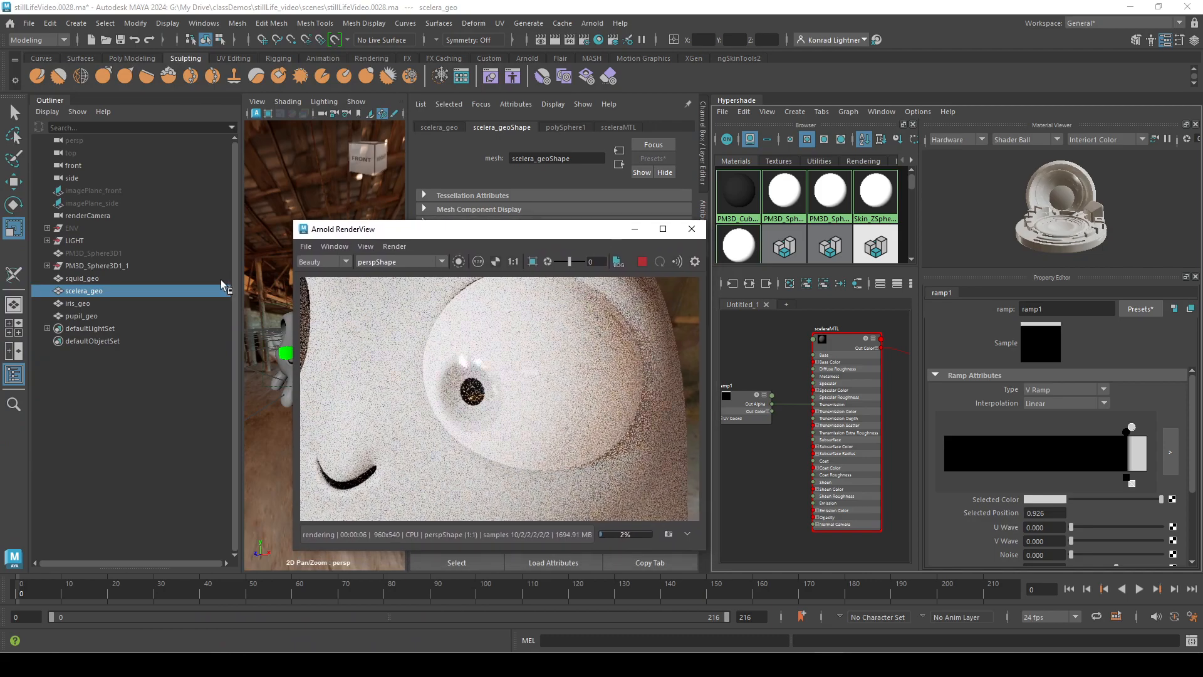
{"action": "left_click", "coordinate": [86, 305]}
{"action": "left_click_drag", "start_coordinate": [407, 229], "coordinate": [233, 143]}
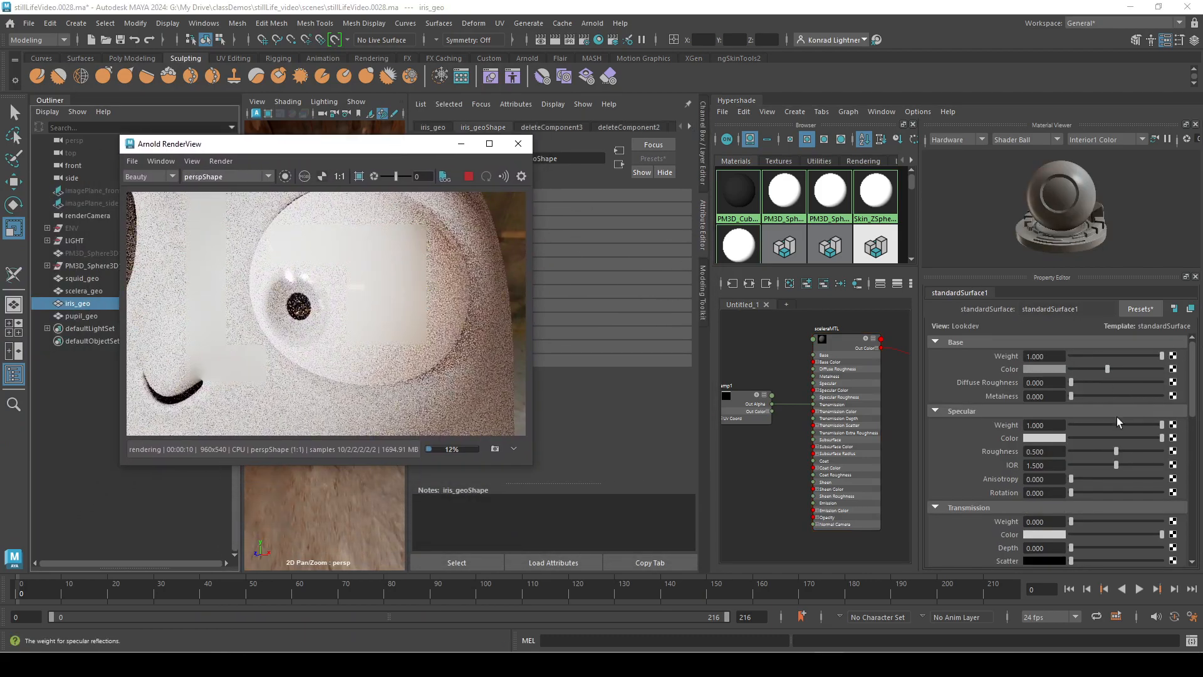
{"action": "left_click_drag", "start_coordinate": [404, 155], "coordinate": [588, 373]}
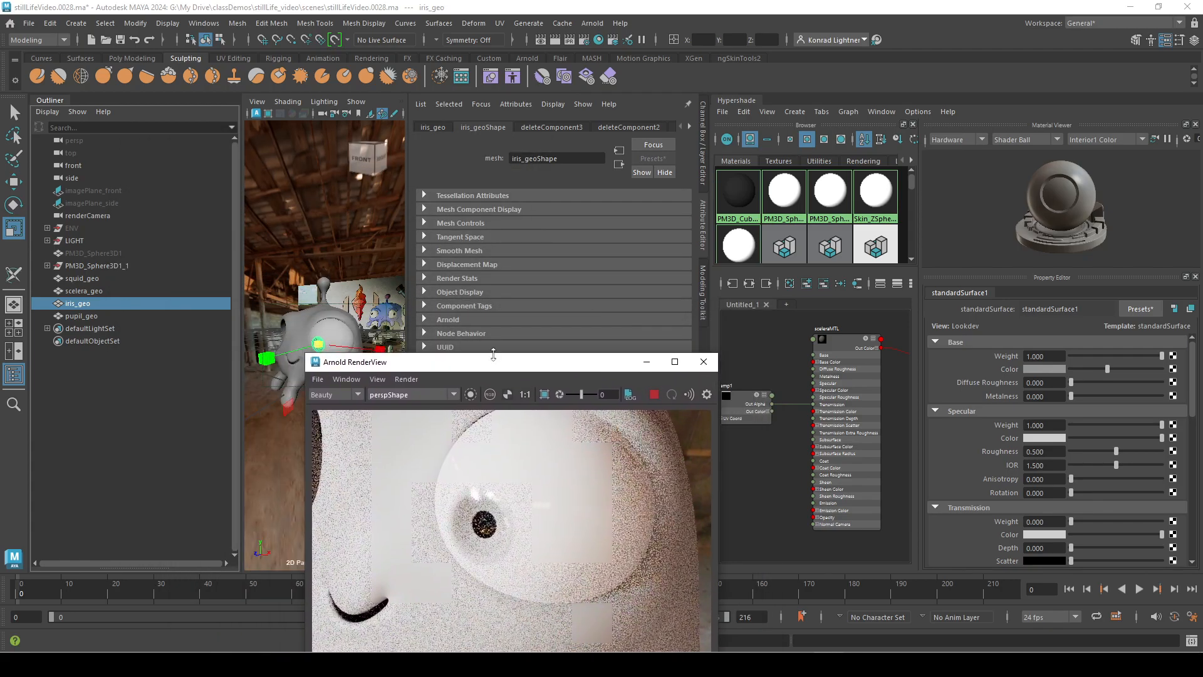
{"action": "right_click", "coordinate": [324, 342]}
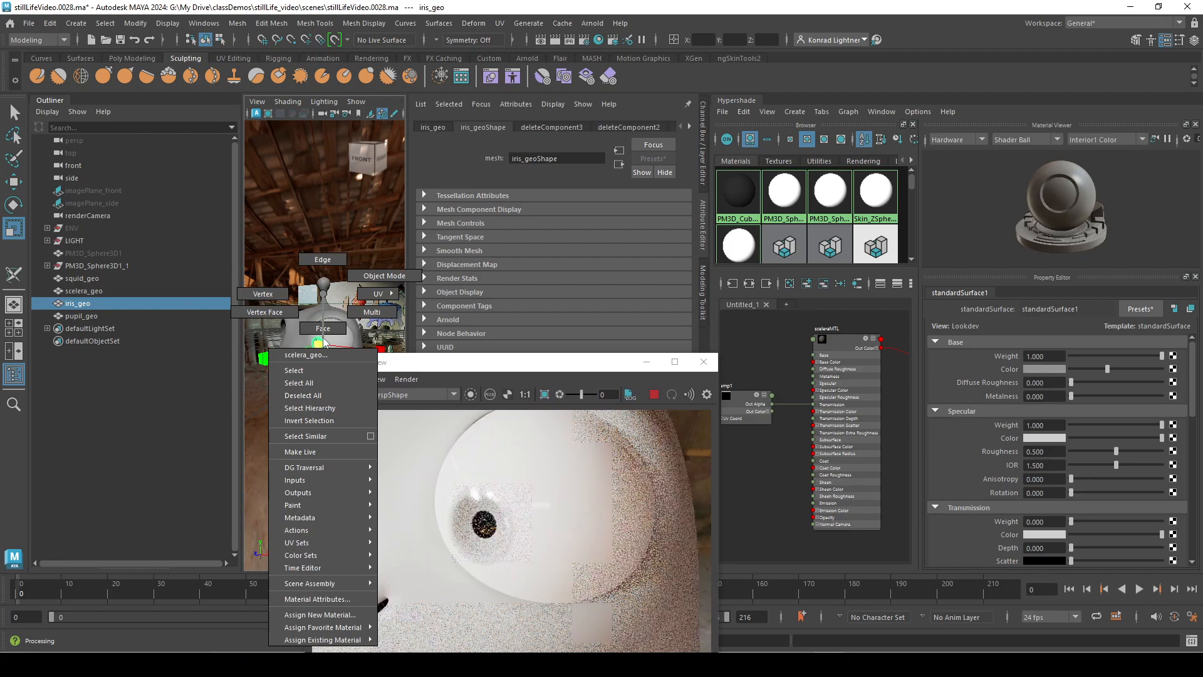
{"action": "mouse_move", "coordinate": [370, 634]}
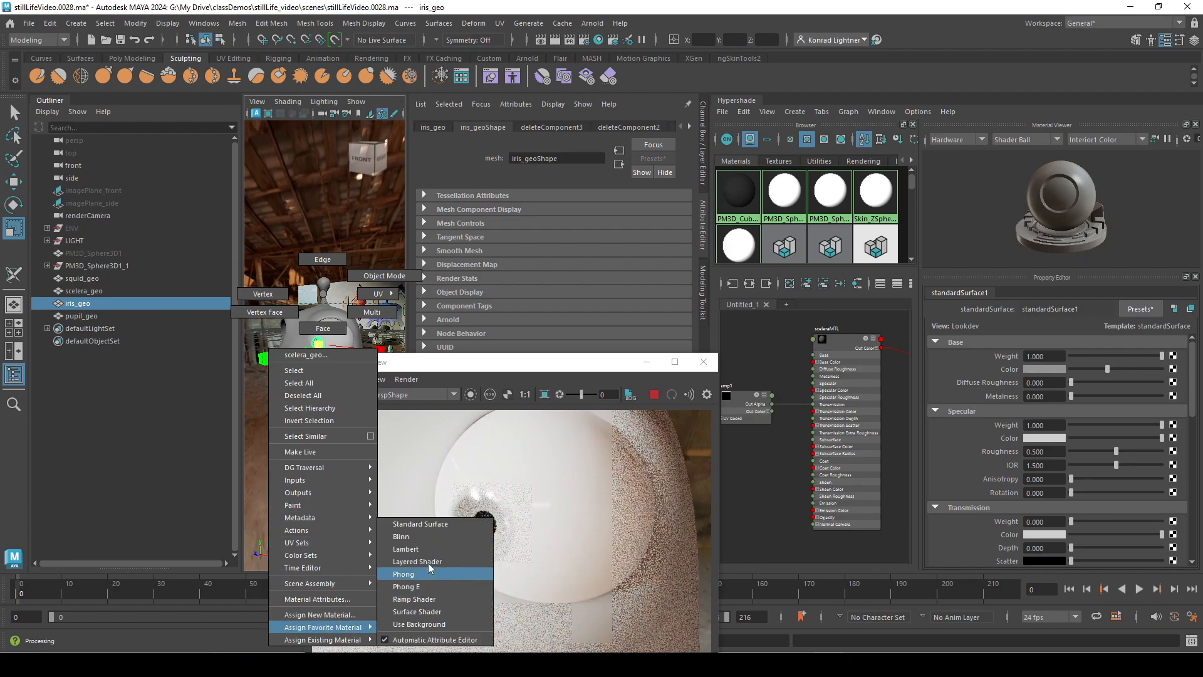
{"action": "left_click", "coordinate": [421, 526]}
Set the base color of the iris material to a dark green
{"action": "left_click_drag", "start_coordinate": [555, 374], "coordinate": [456, 153]}
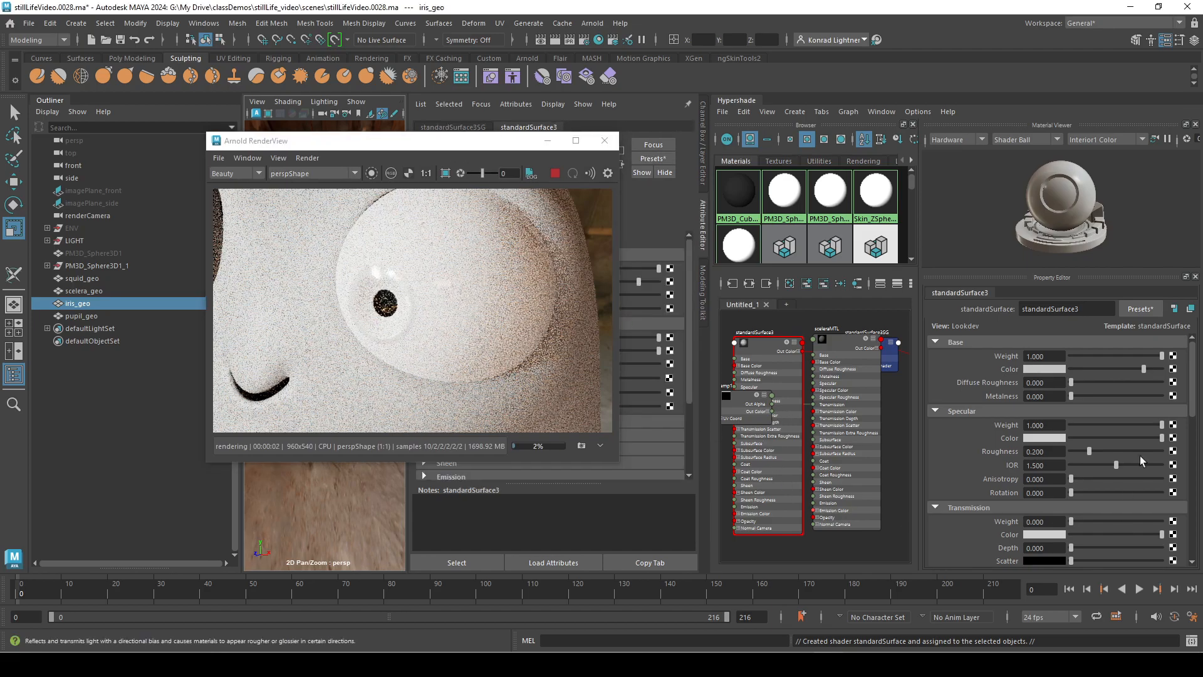
{"action": "left_click_drag", "start_coordinate": [1122, 368], "coordinate": [1108, 372]}
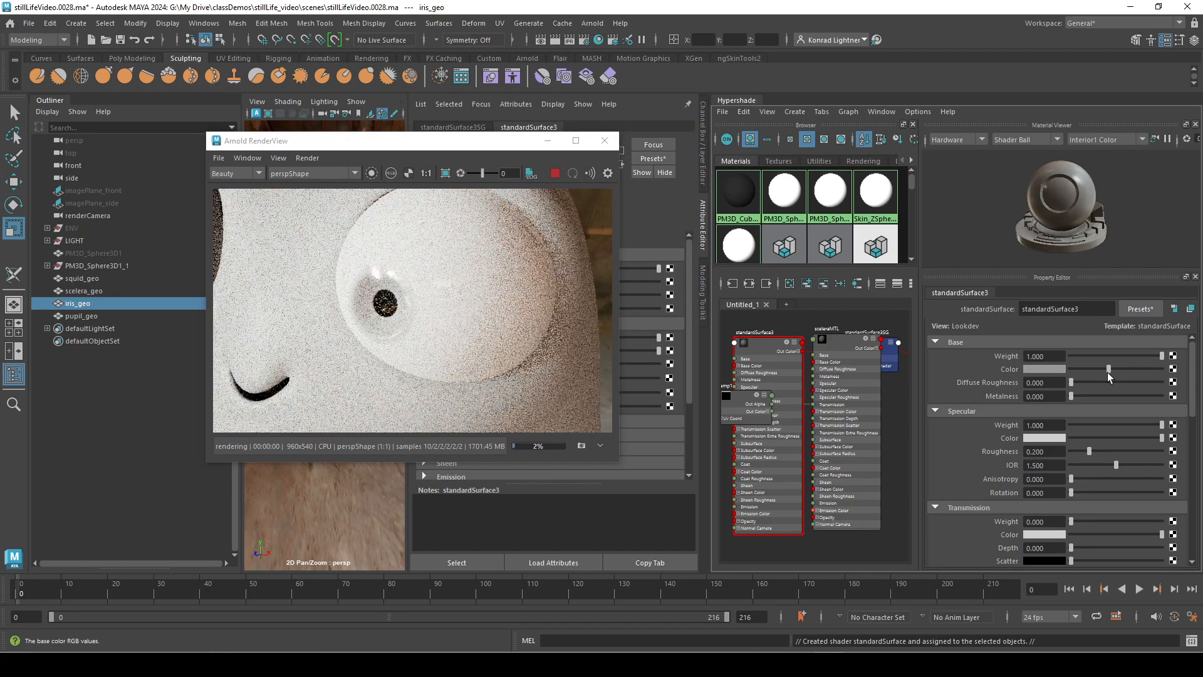
{"action": "left_click", "coordinate": [1048, 369]}
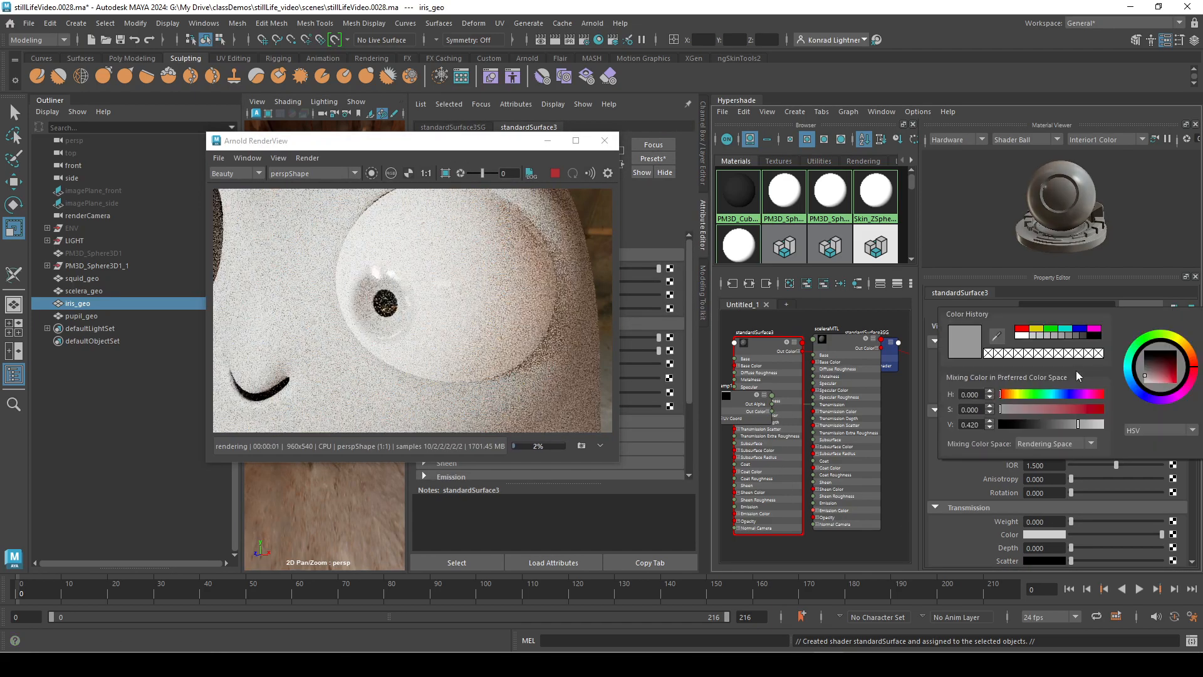
{"action": "left_click", "coordinate": [1051, 329]}
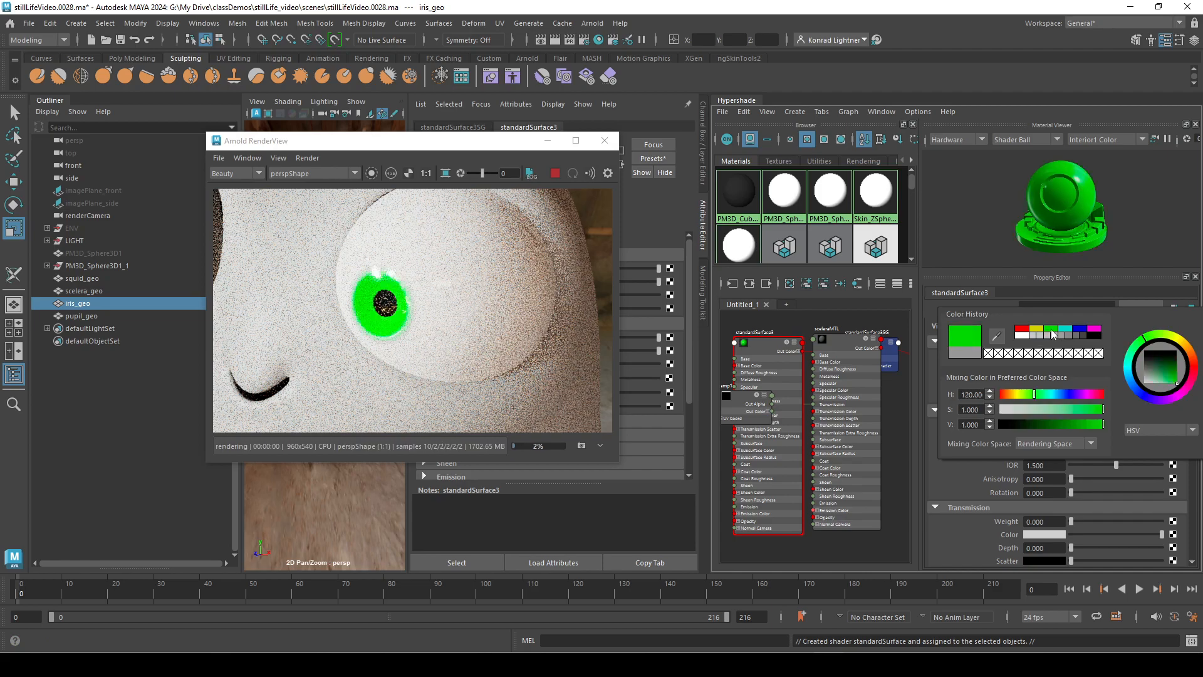
{"action": "left_click_drag", "start_coordinate": [1087, 425], "coordinate": [1048, 425]}
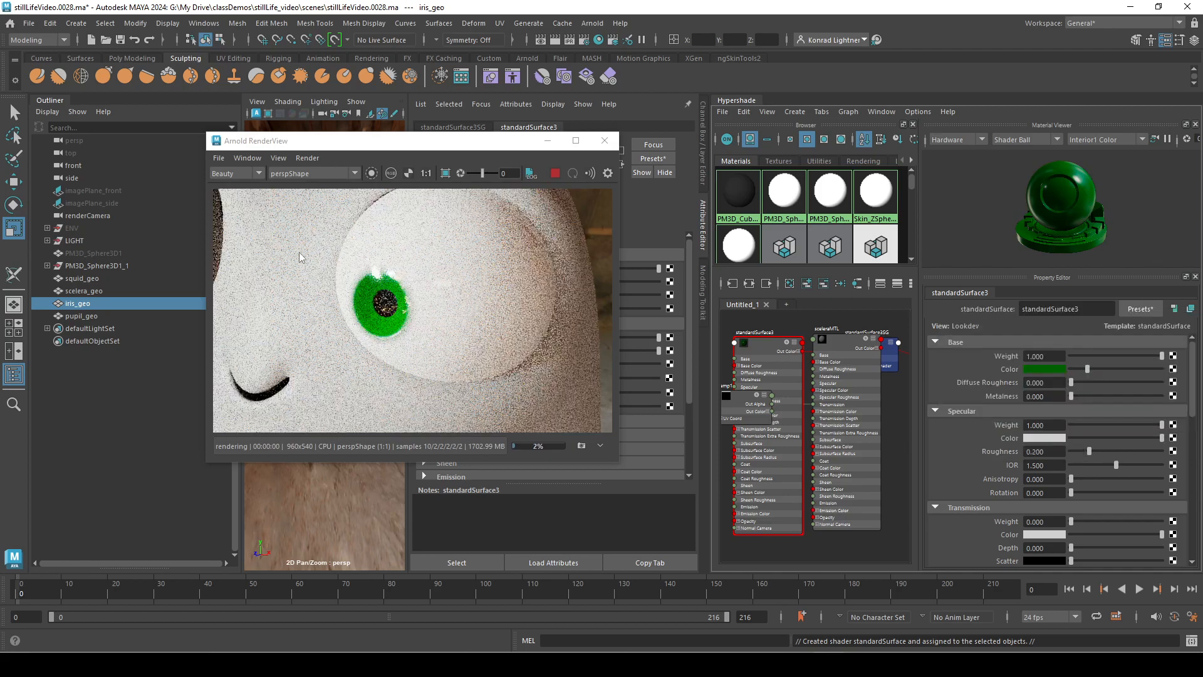
Select pupil_geo and limit the Arnold render to a crop region around the iris and pupil
{"action": "left_click_drag", "start_coordinate": [467, 149], "coordinate": [758, 159]}
{"action": "left_click", "coordinate": [108, 316]}
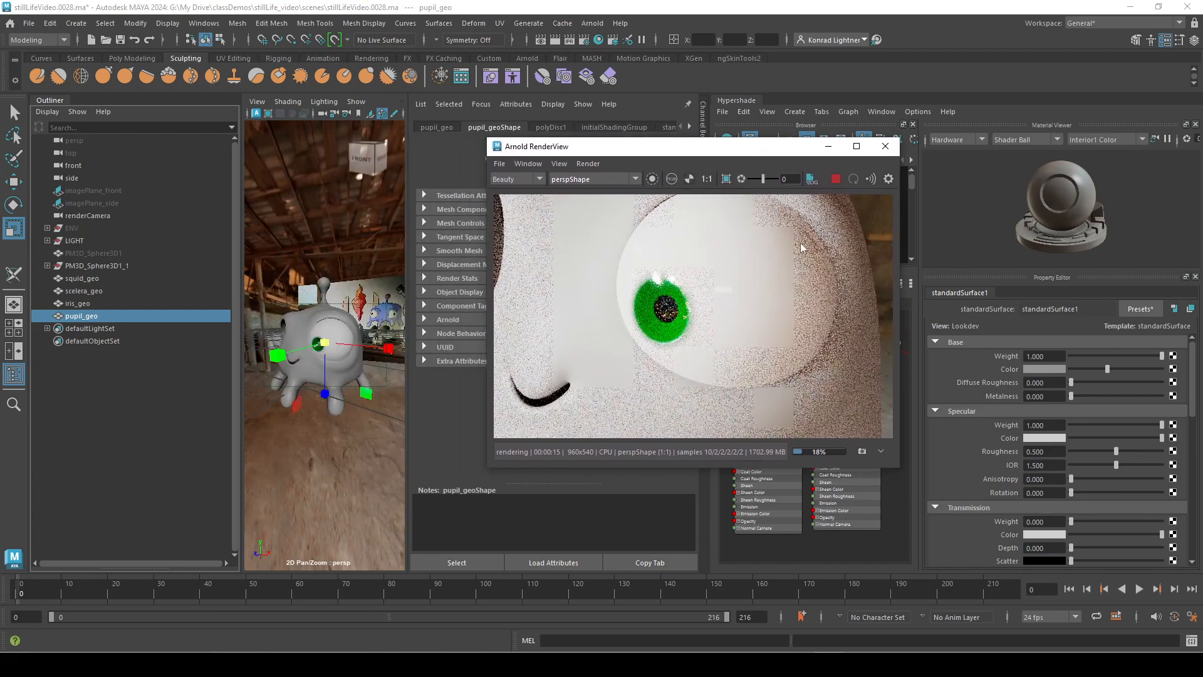
{"action": "left_click", "coordinate": [725, 179]}
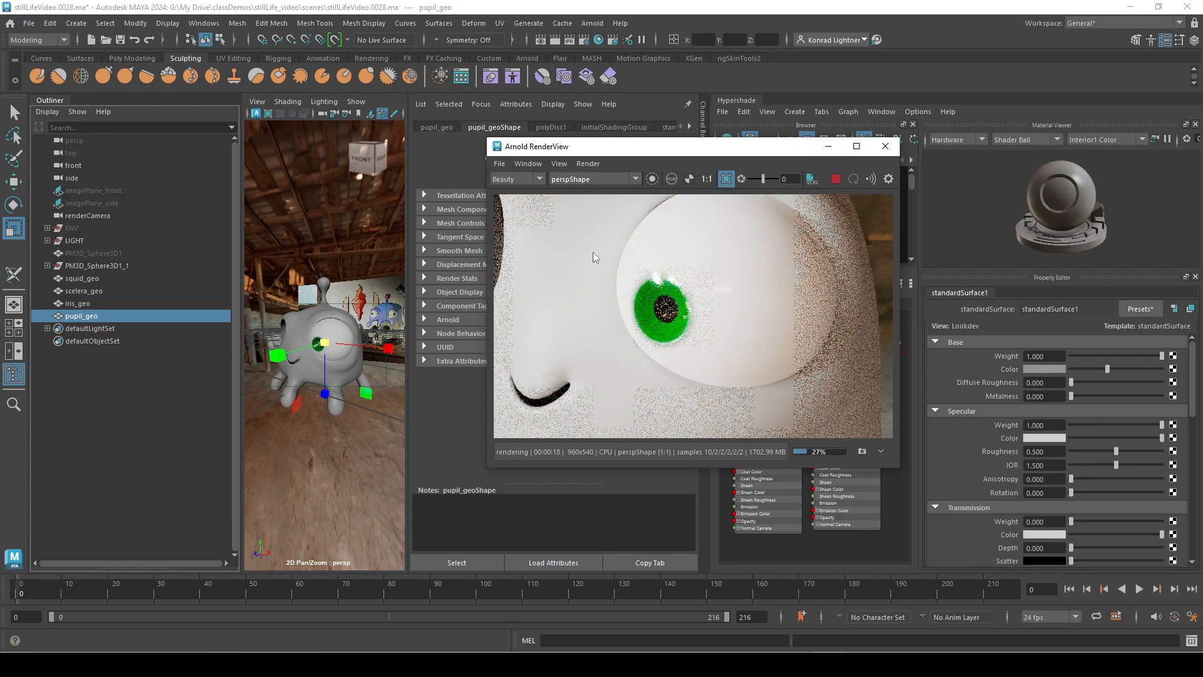
{"action": "left_click_drag", "start_coordinate": [659, 325], "coordinate": [734, 379]}
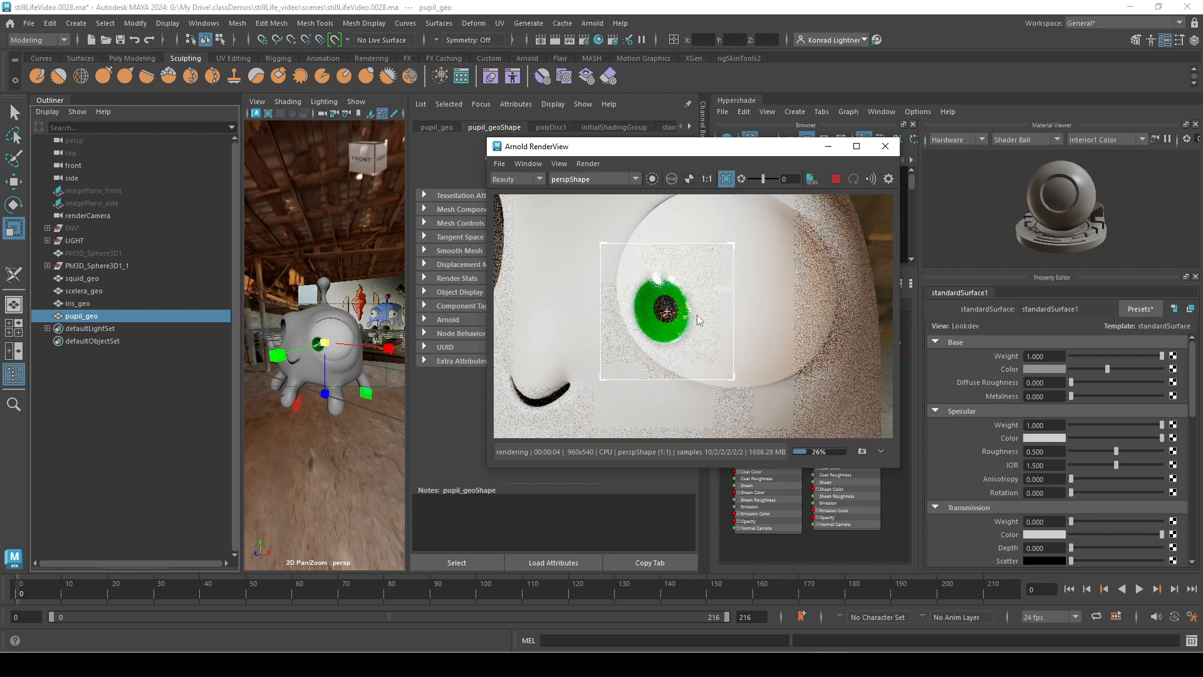
Assign a new Surface Shader material to pupil_geo, and render the whole character with the crop region turned off
{"action": "left_click", "coordinate": [88, 302]}
{"action": "left_click", "coordinate": [119, 315]}
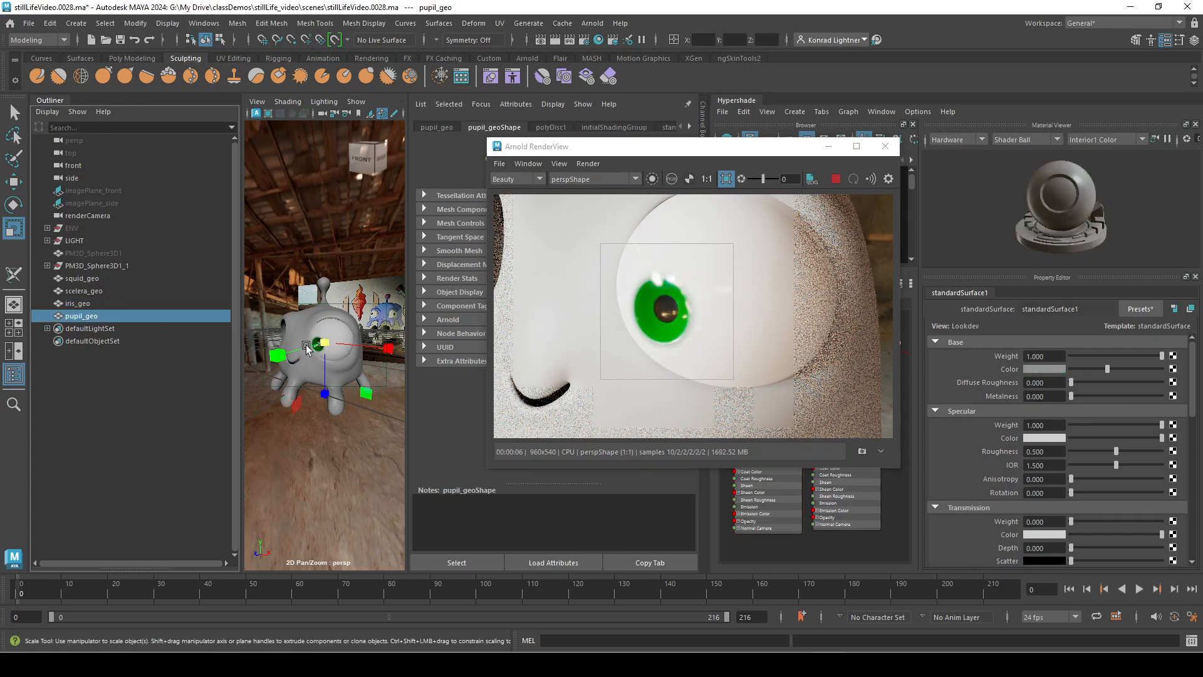
{"action": "right_click_drag", "start_coordinate": [305, 267], "coordinate": [427, 608]}
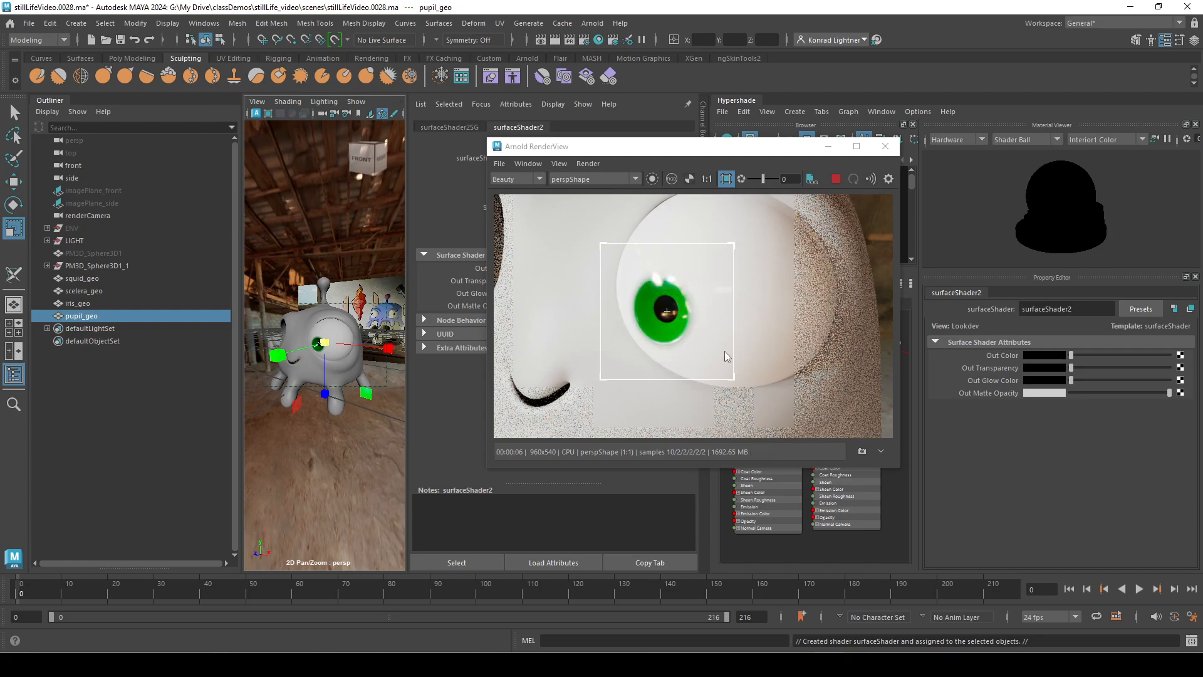
{"action": "scroll", "coordinate": [304, 373], "scroll_direction": "down", "scroll_amount": 5}
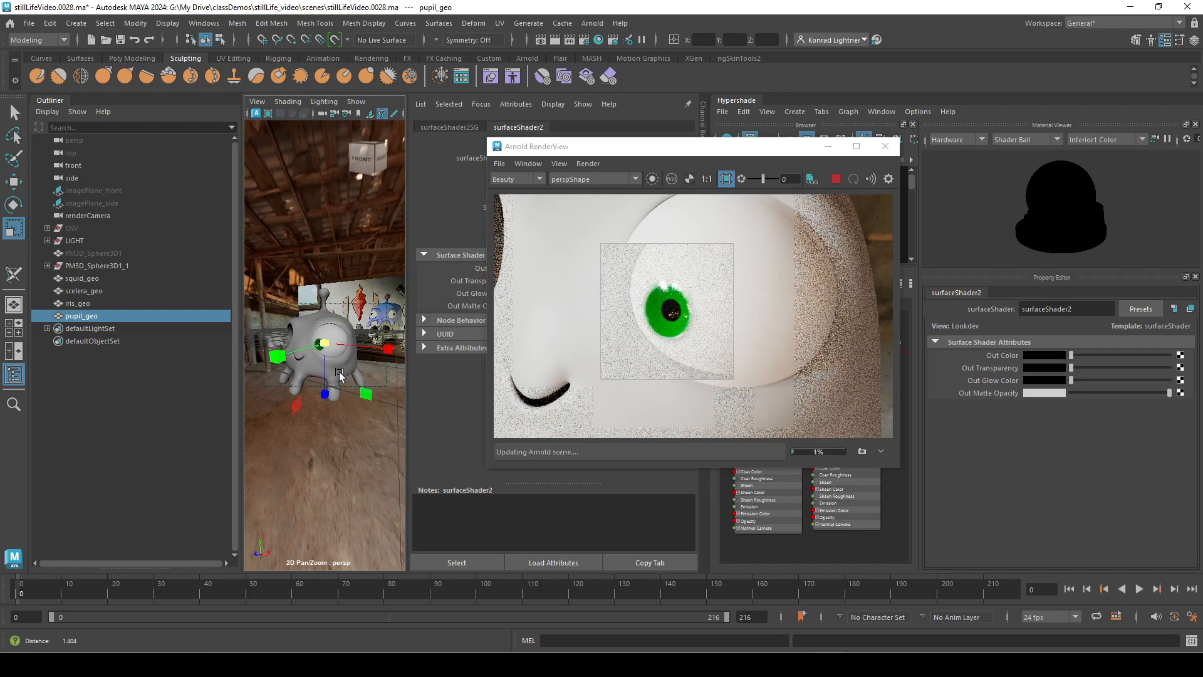
{"action": "left_click", "coordinate": [726, 178]}
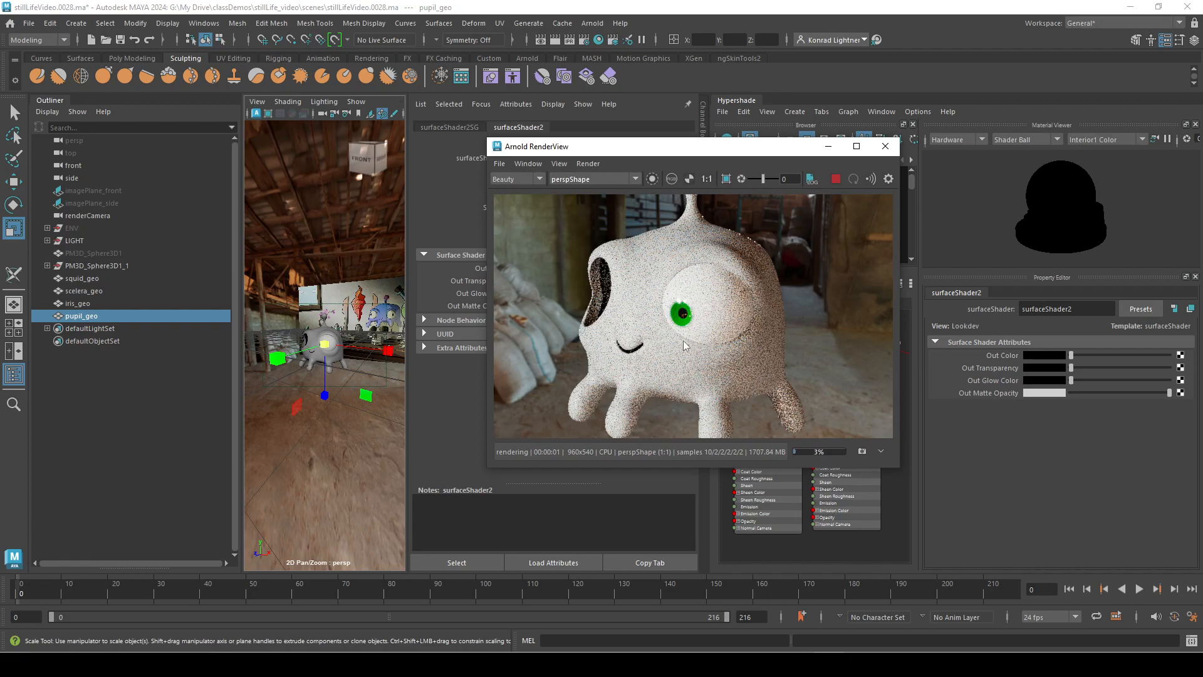